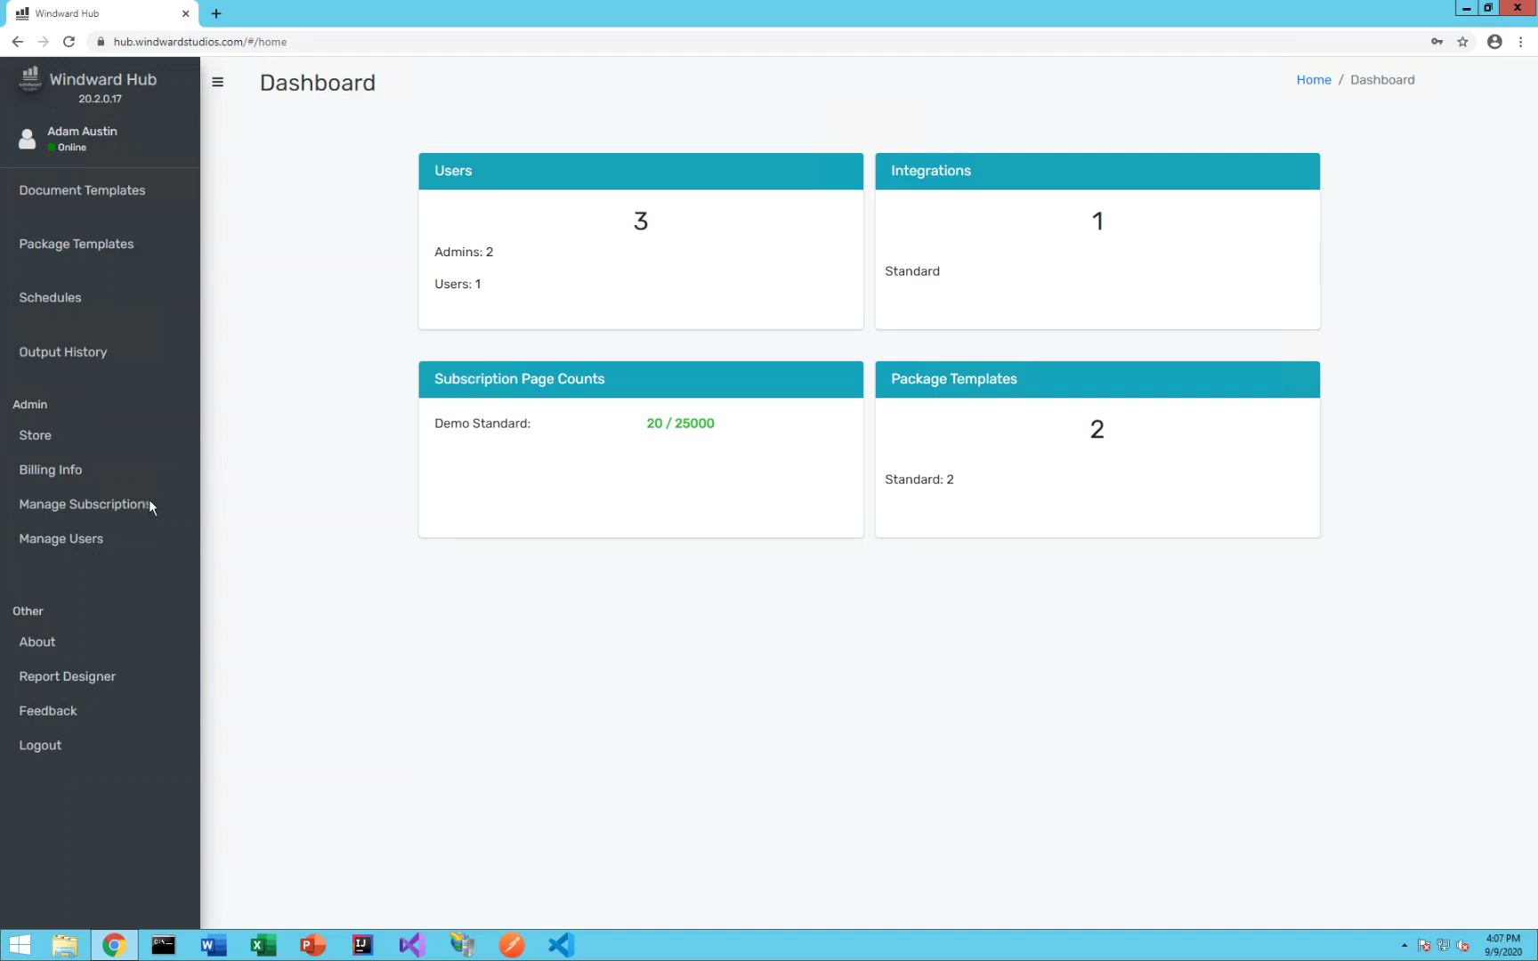
- On the Manage Subscriptions page, make the first Demo Standard seat's assignee a designer
click(108, 504)
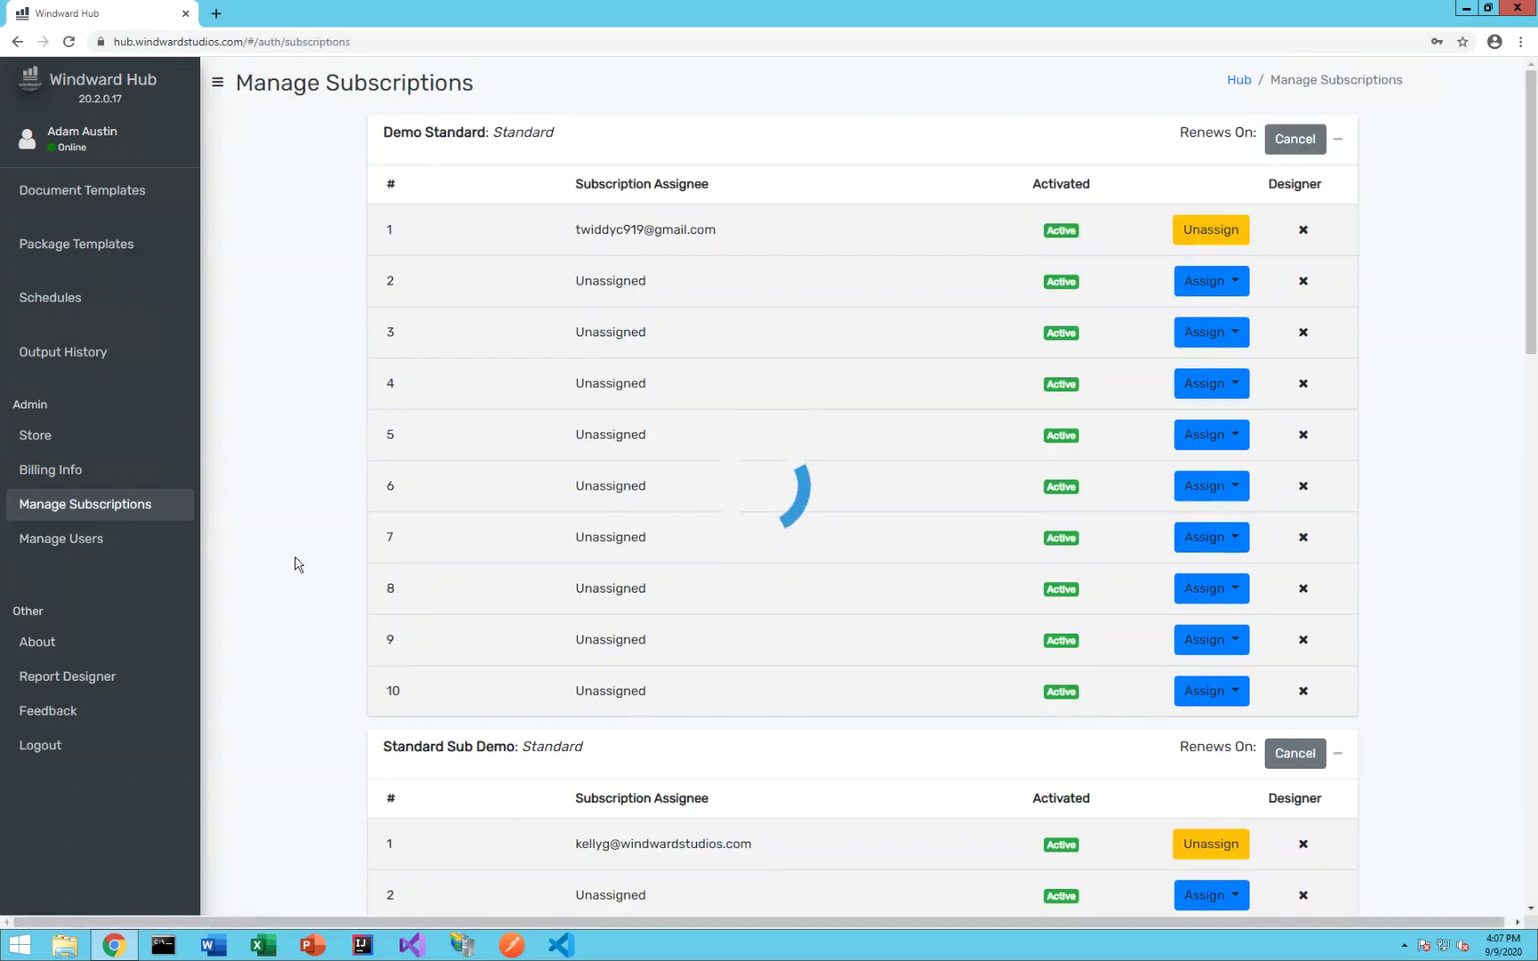
scroll(298, 565, down, 9)
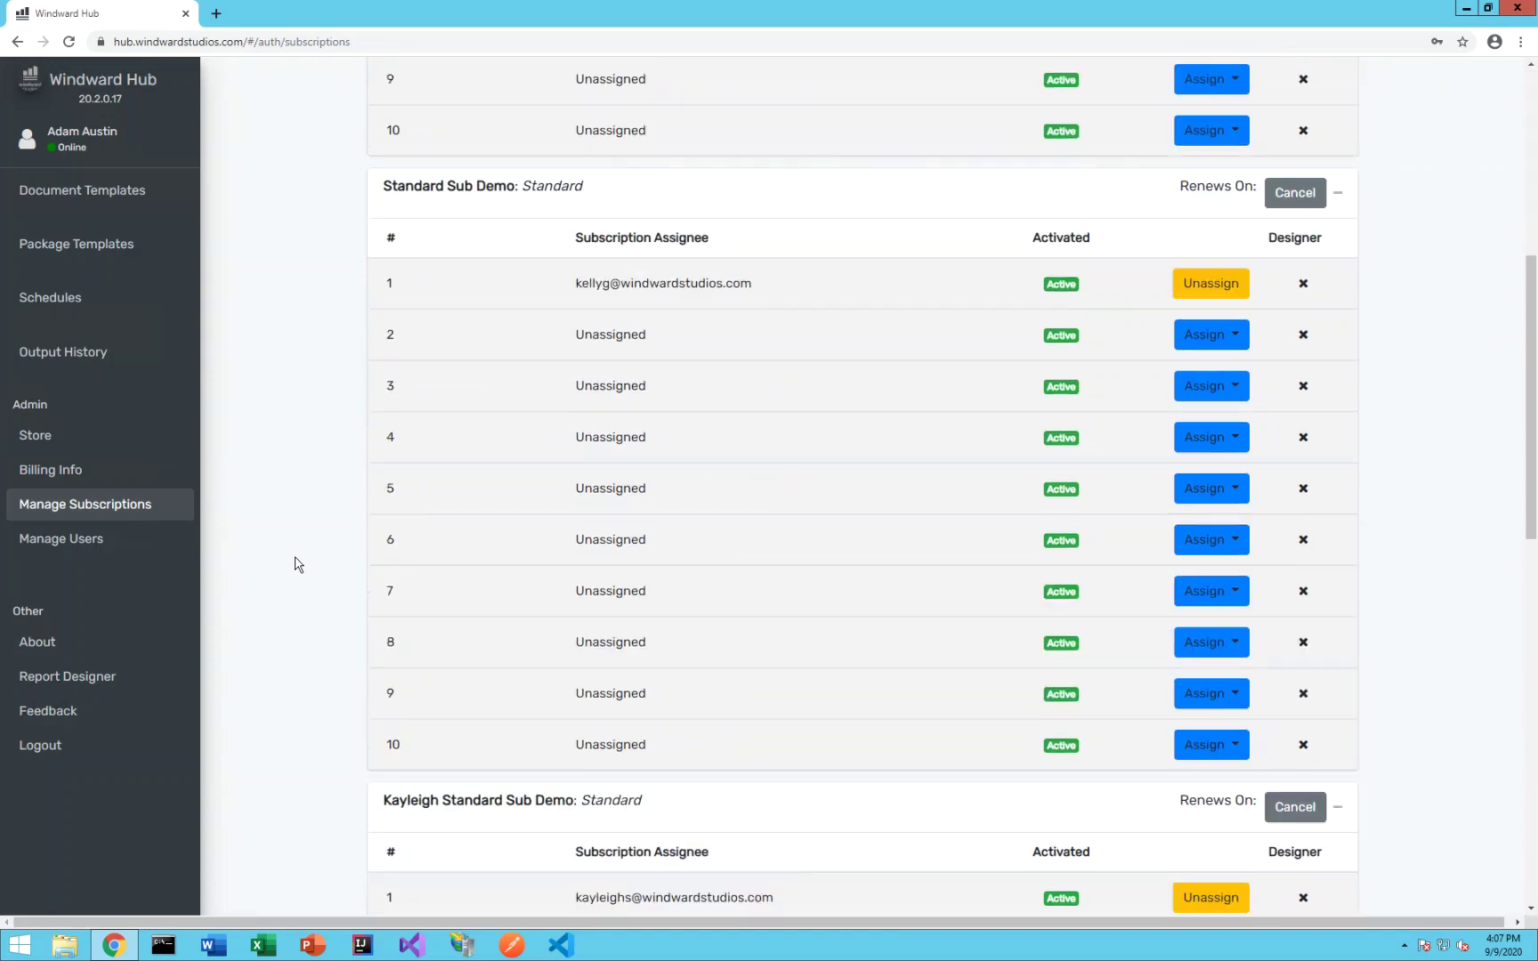
scroll(298, 565, up, 9)
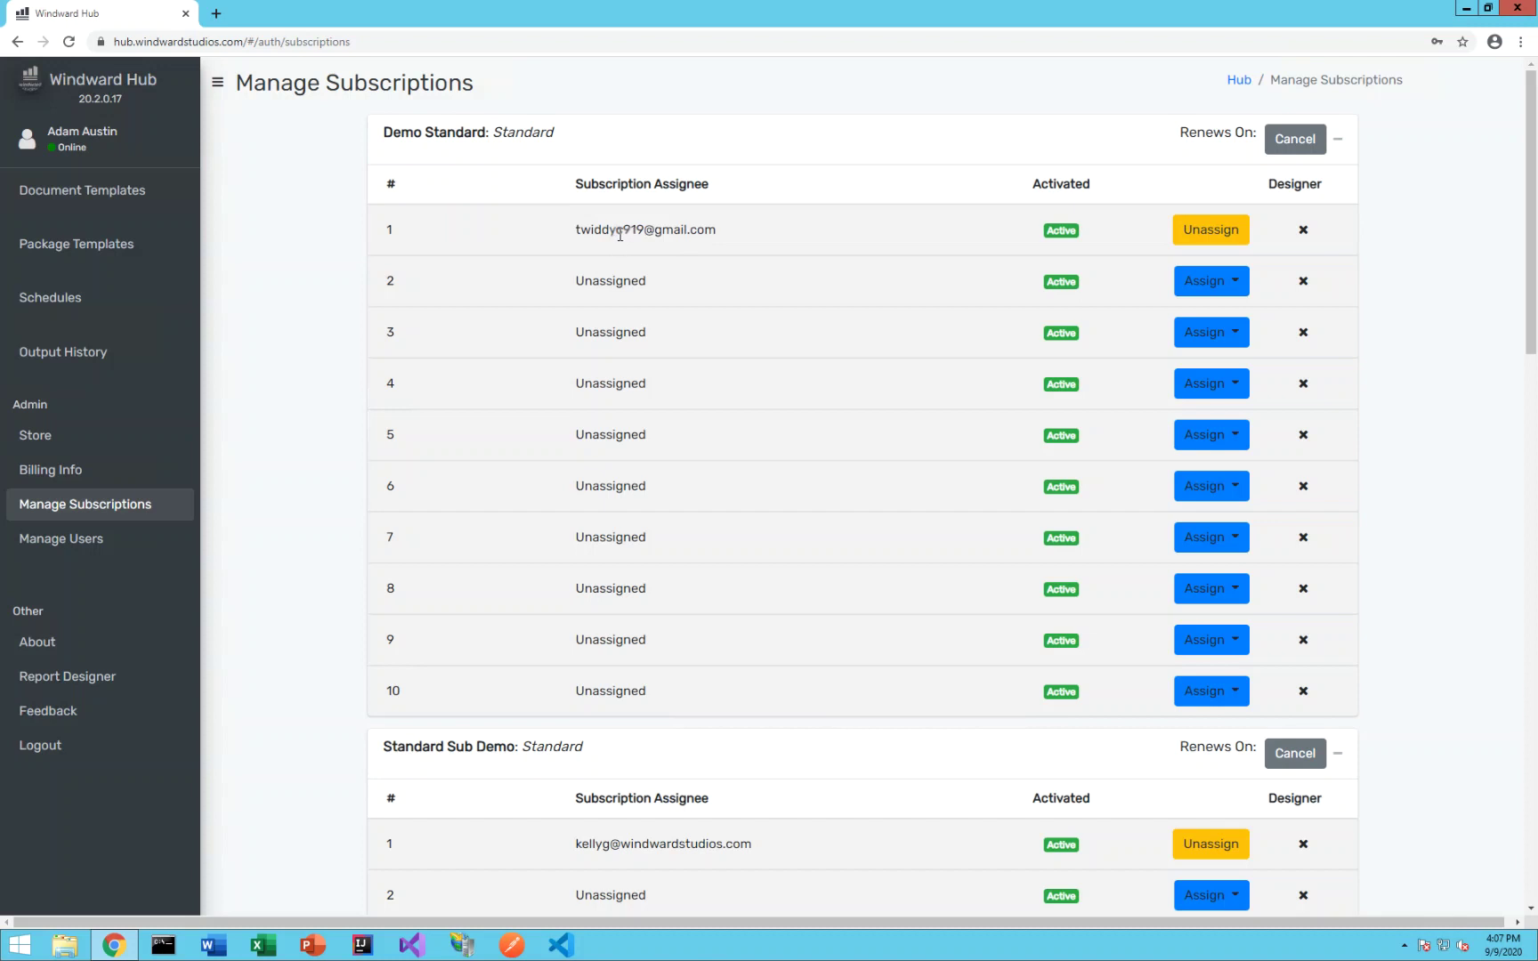
click(1303, 232)
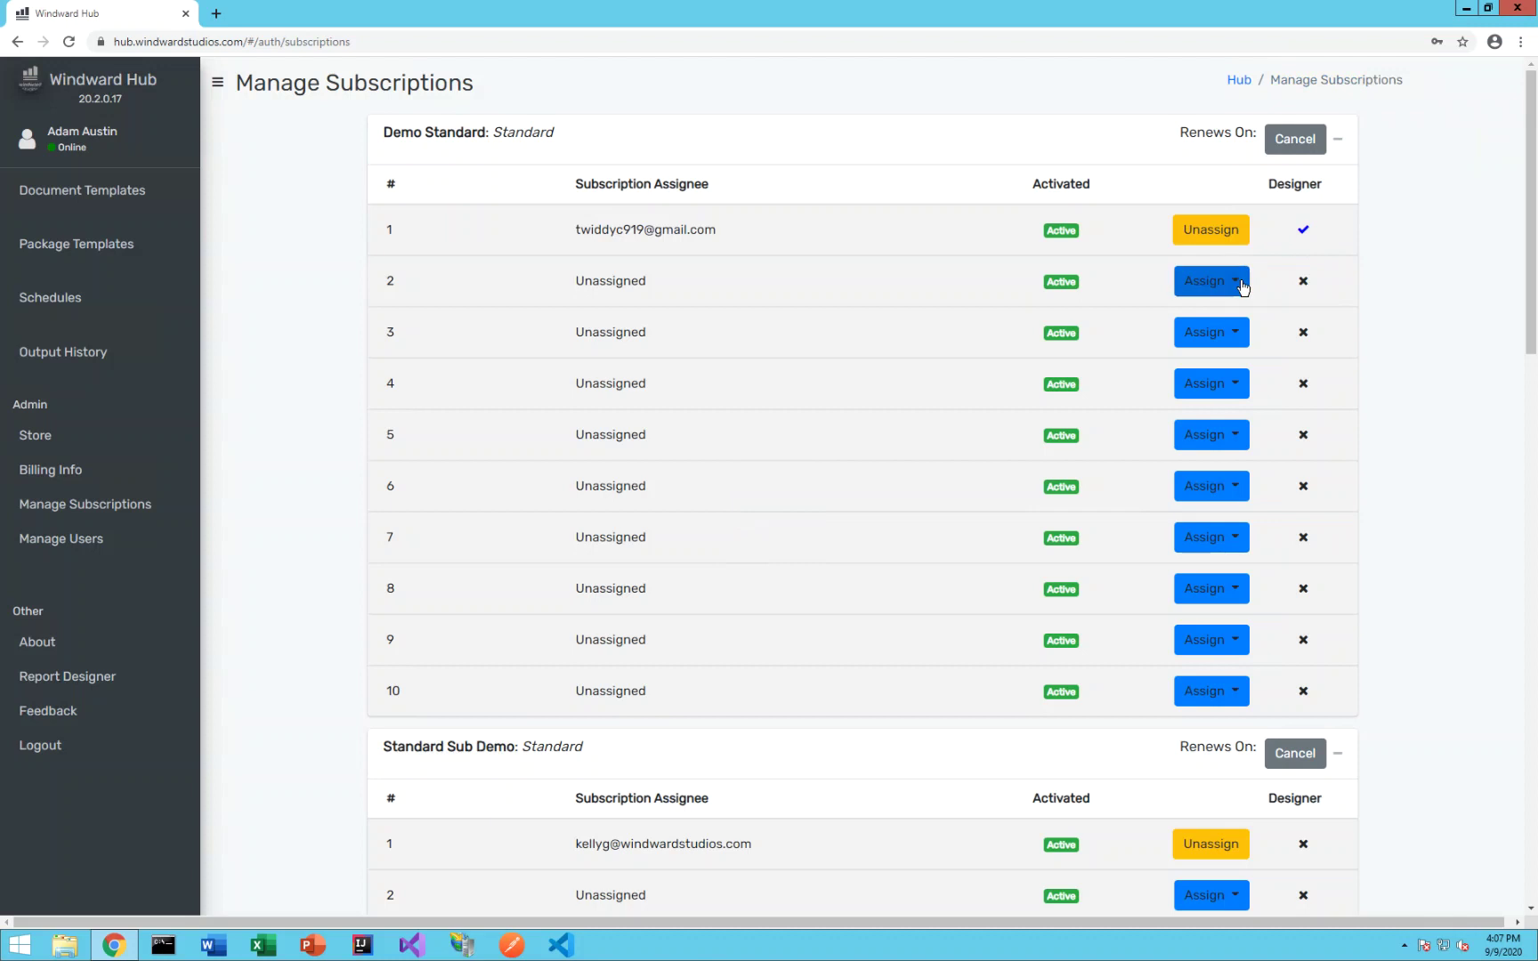
- Assign a new user's e-mail with the User role to Demo Standard slot 2, then grant designer access
click(1242, 286)
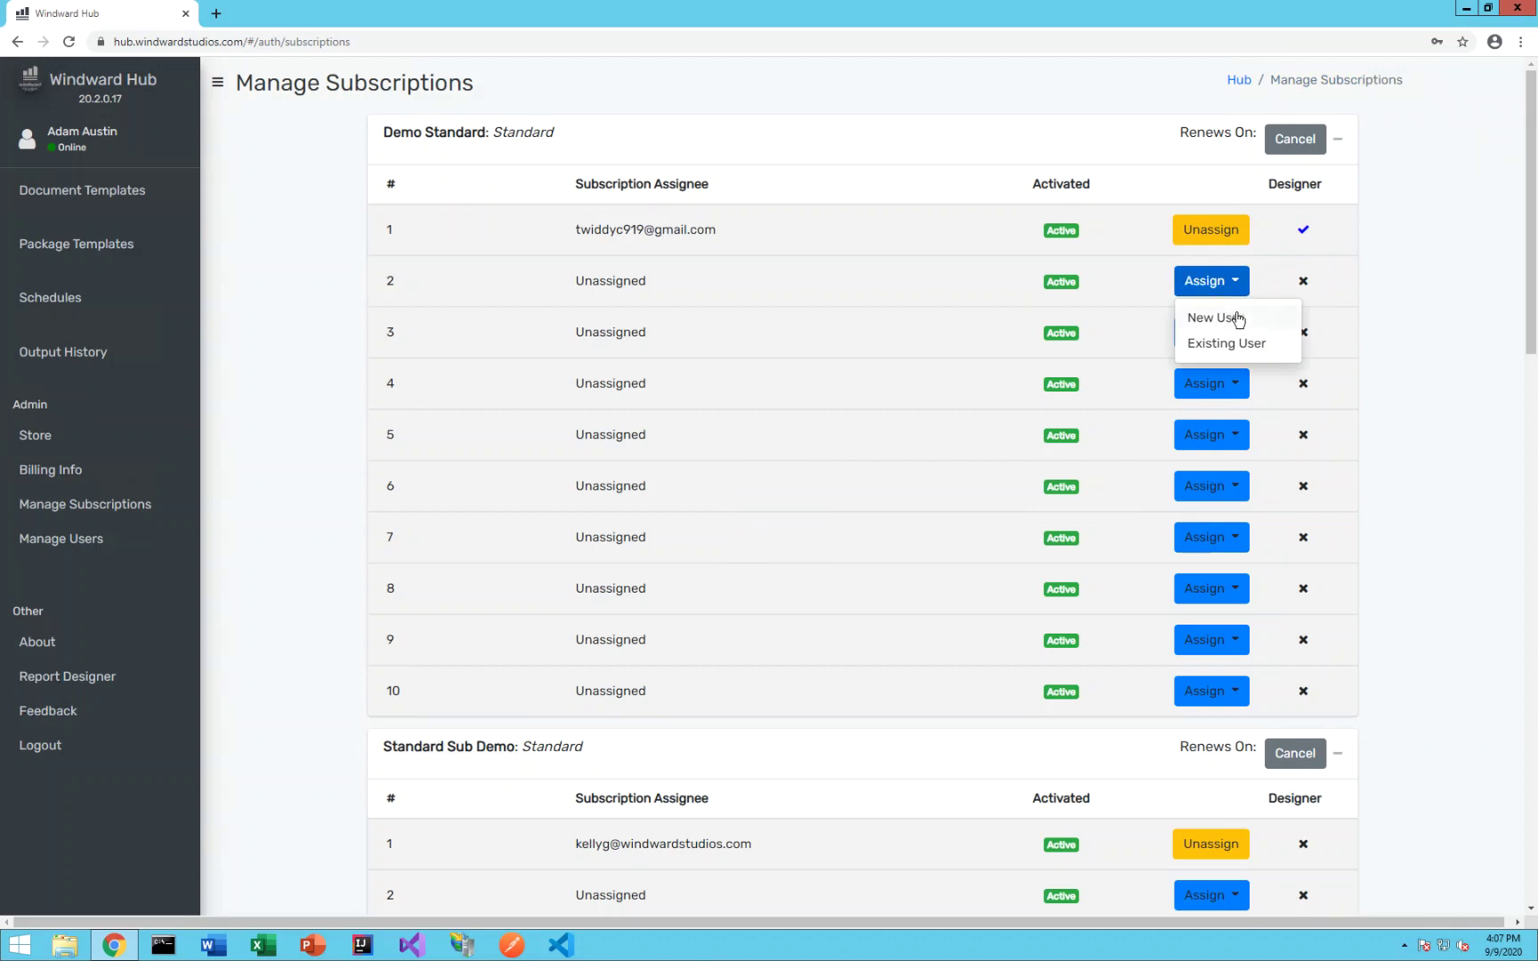
click(1233, 315)
click(696, 182)
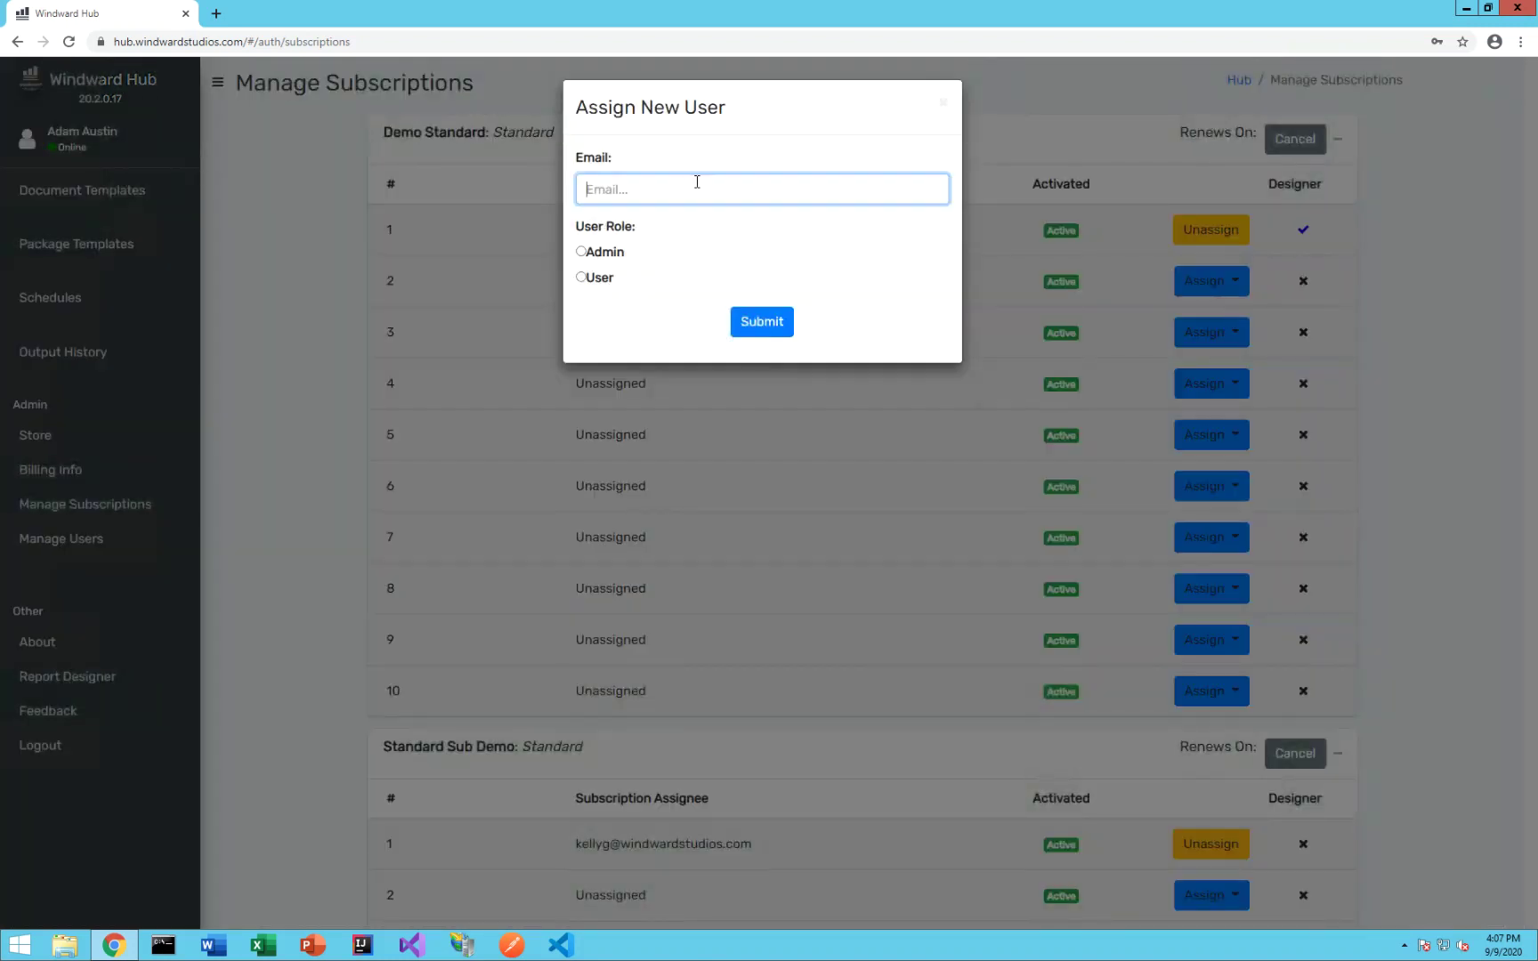
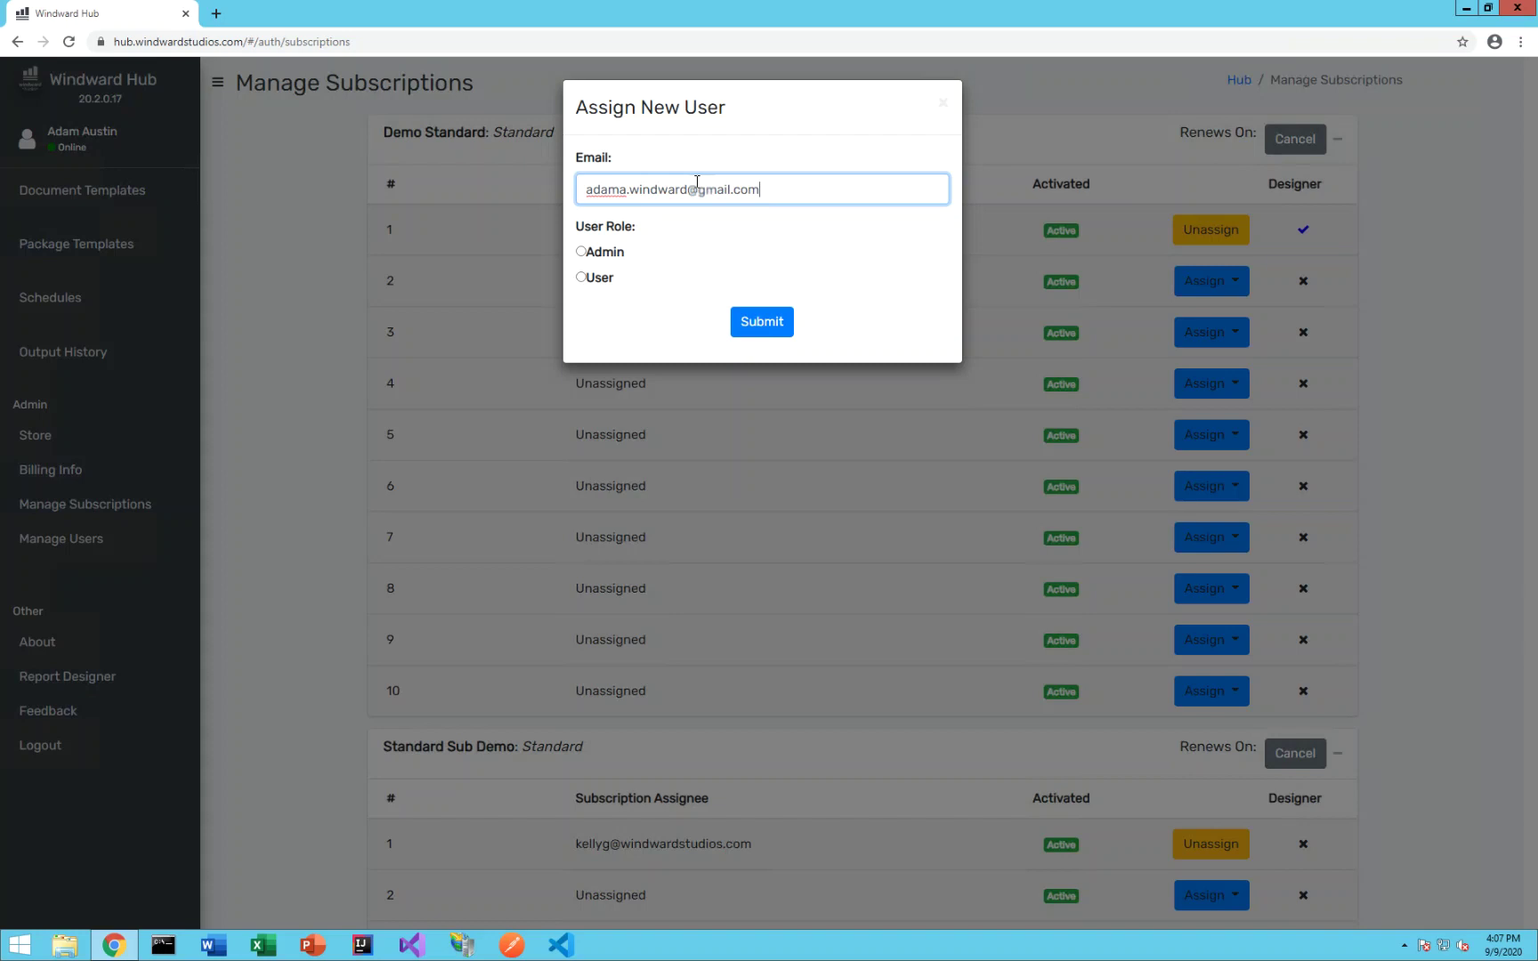
click(580, 277)
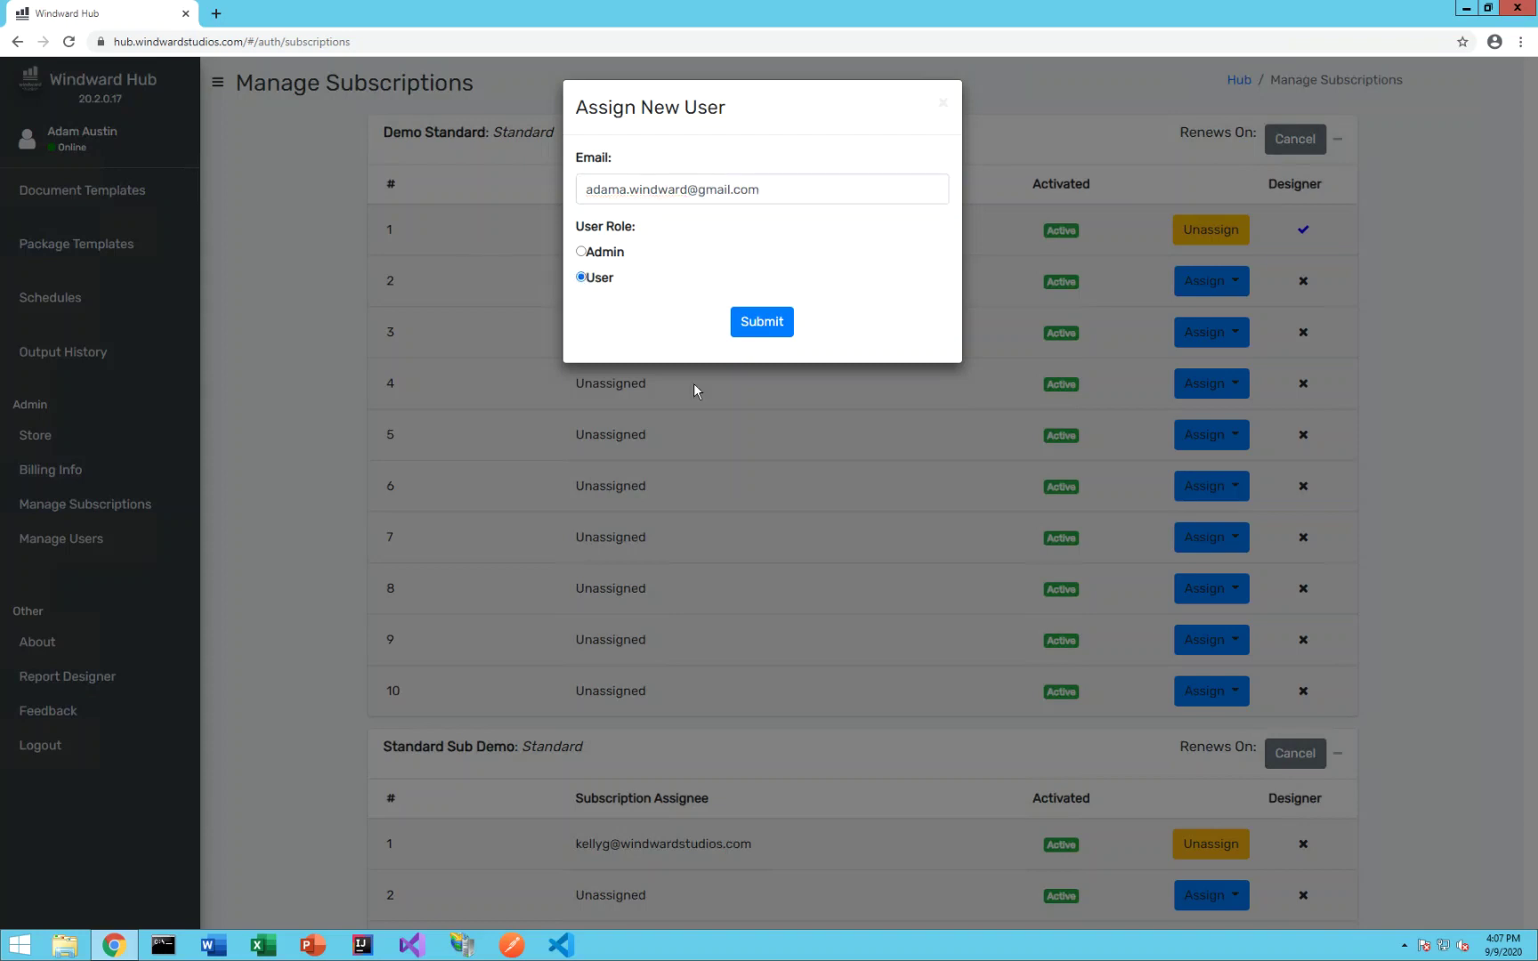
click(768, 324)
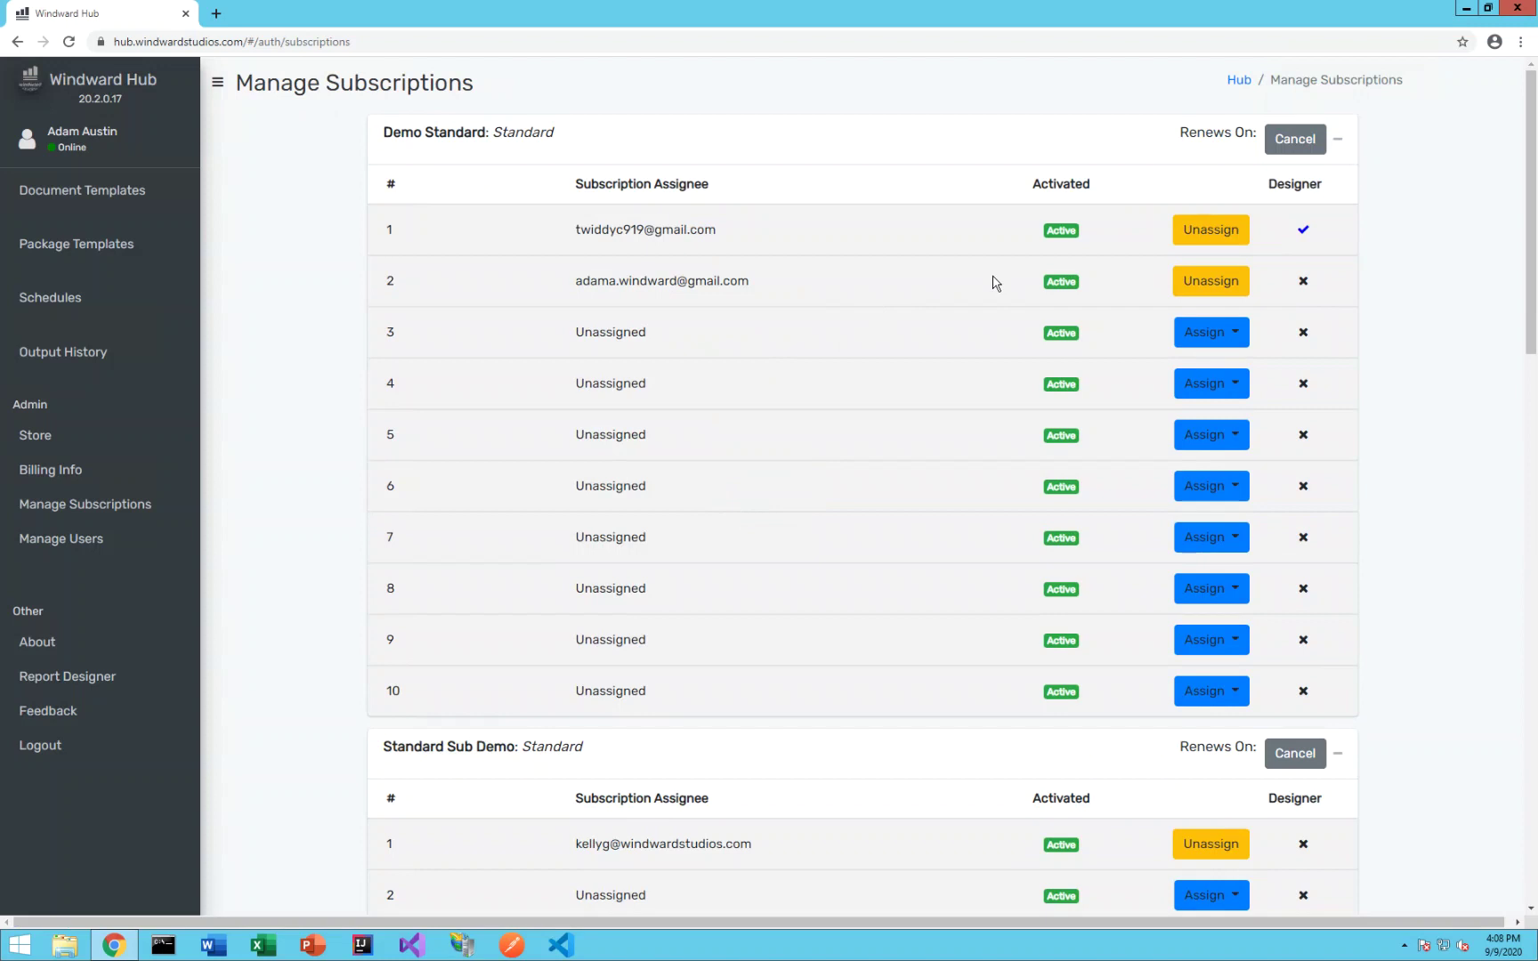
click(1304, 285)
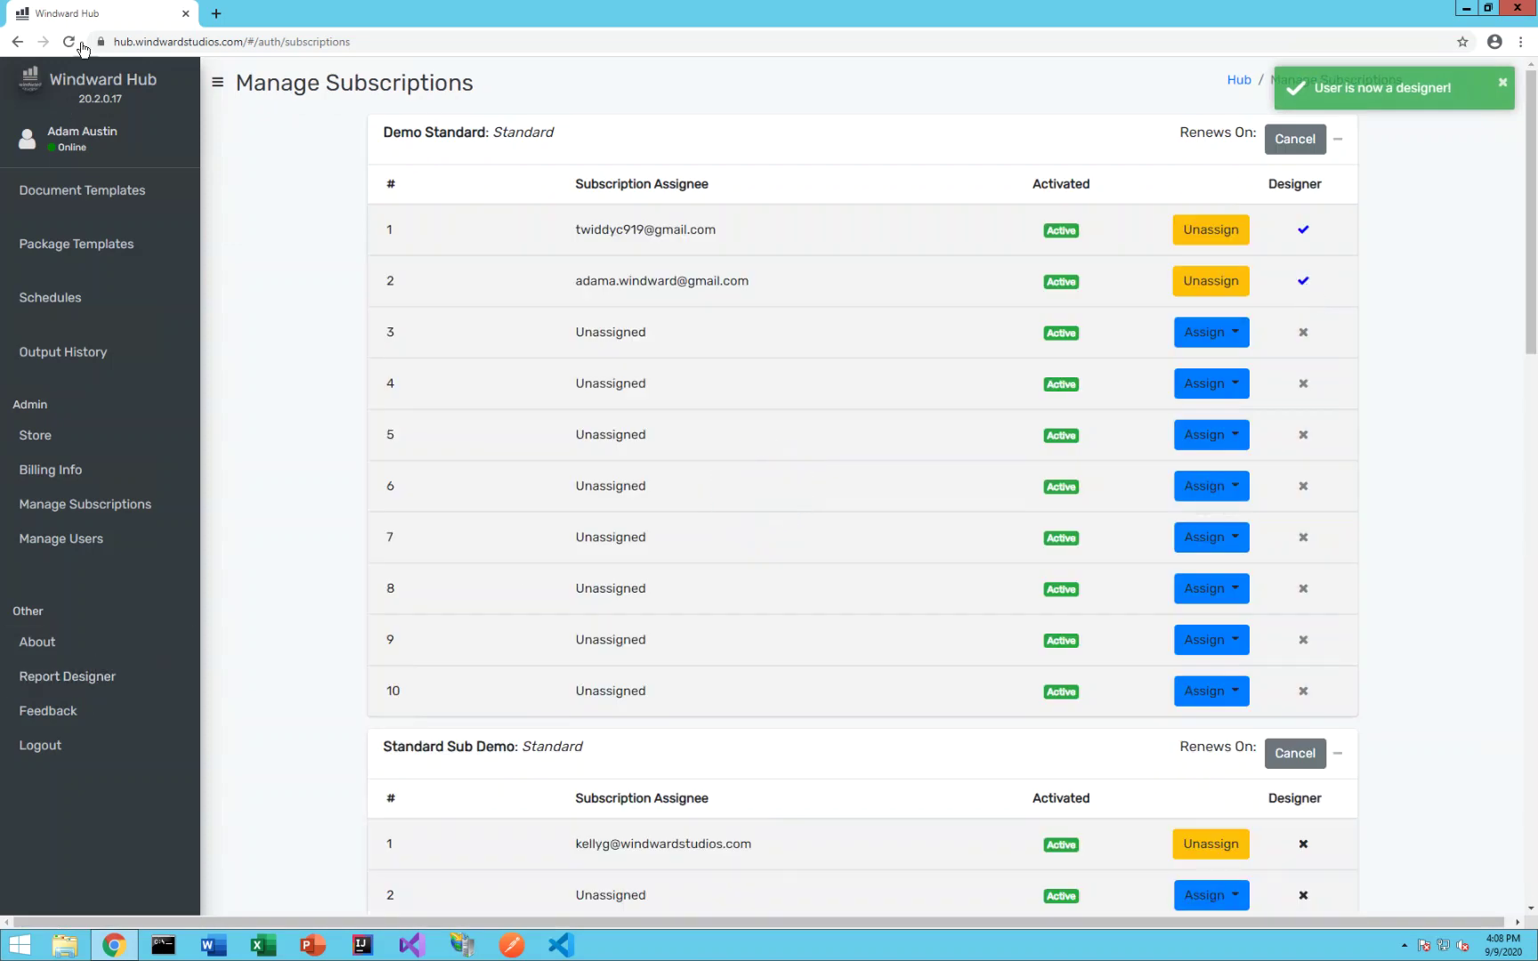
- Reload the Hub, download the Report Designer installer and copy the full Demo Standard license key
click(70, 44)
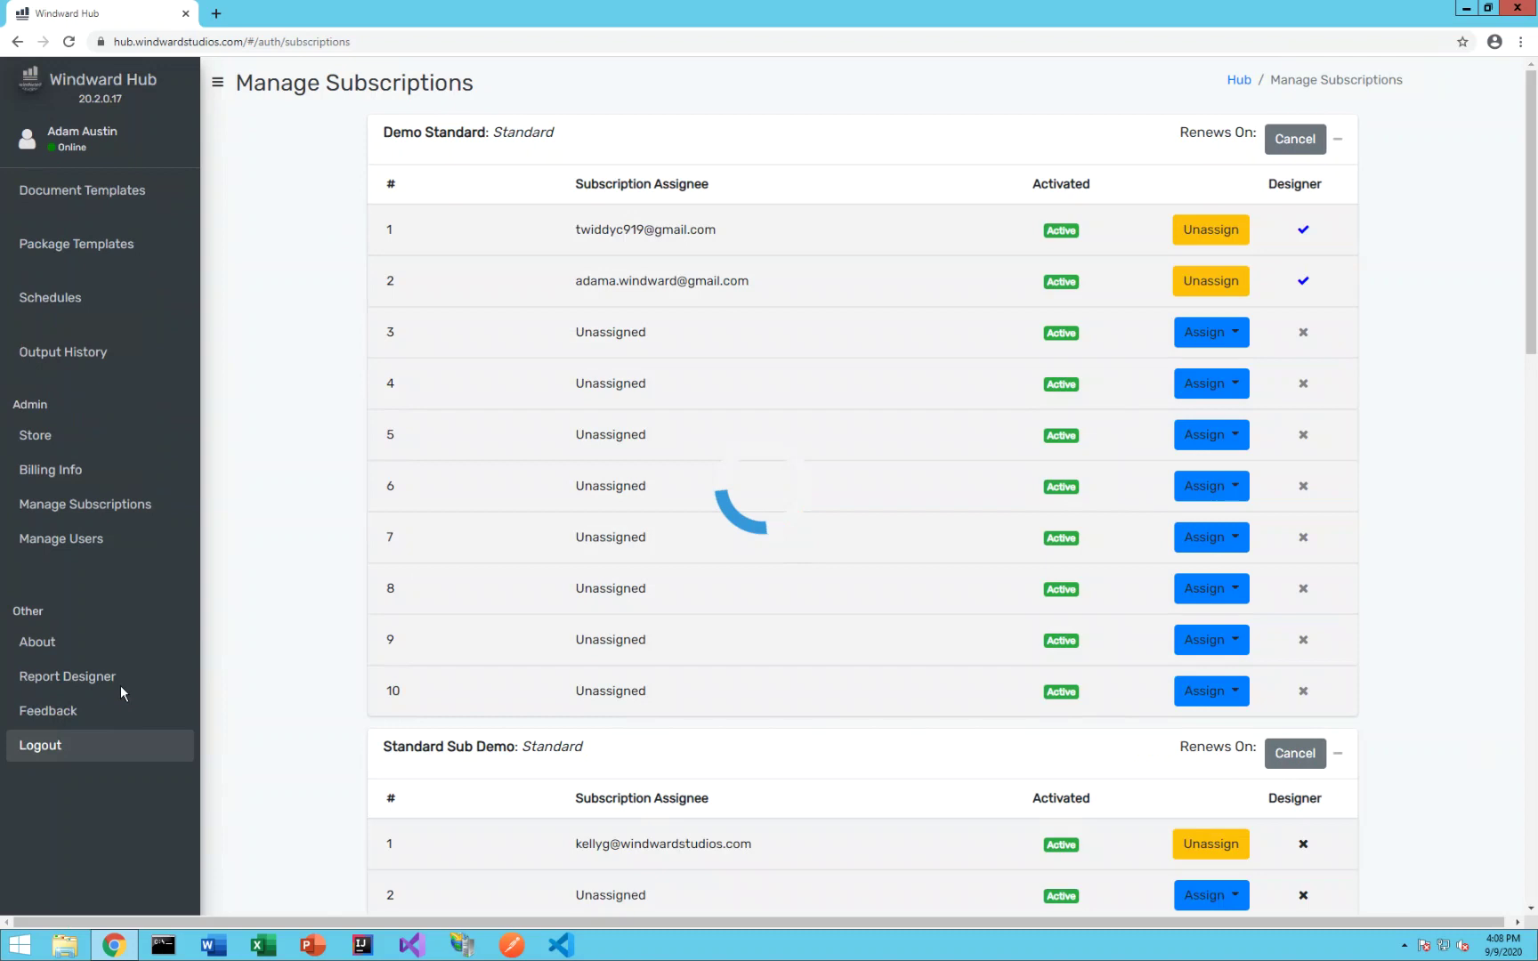
click(91, 680)
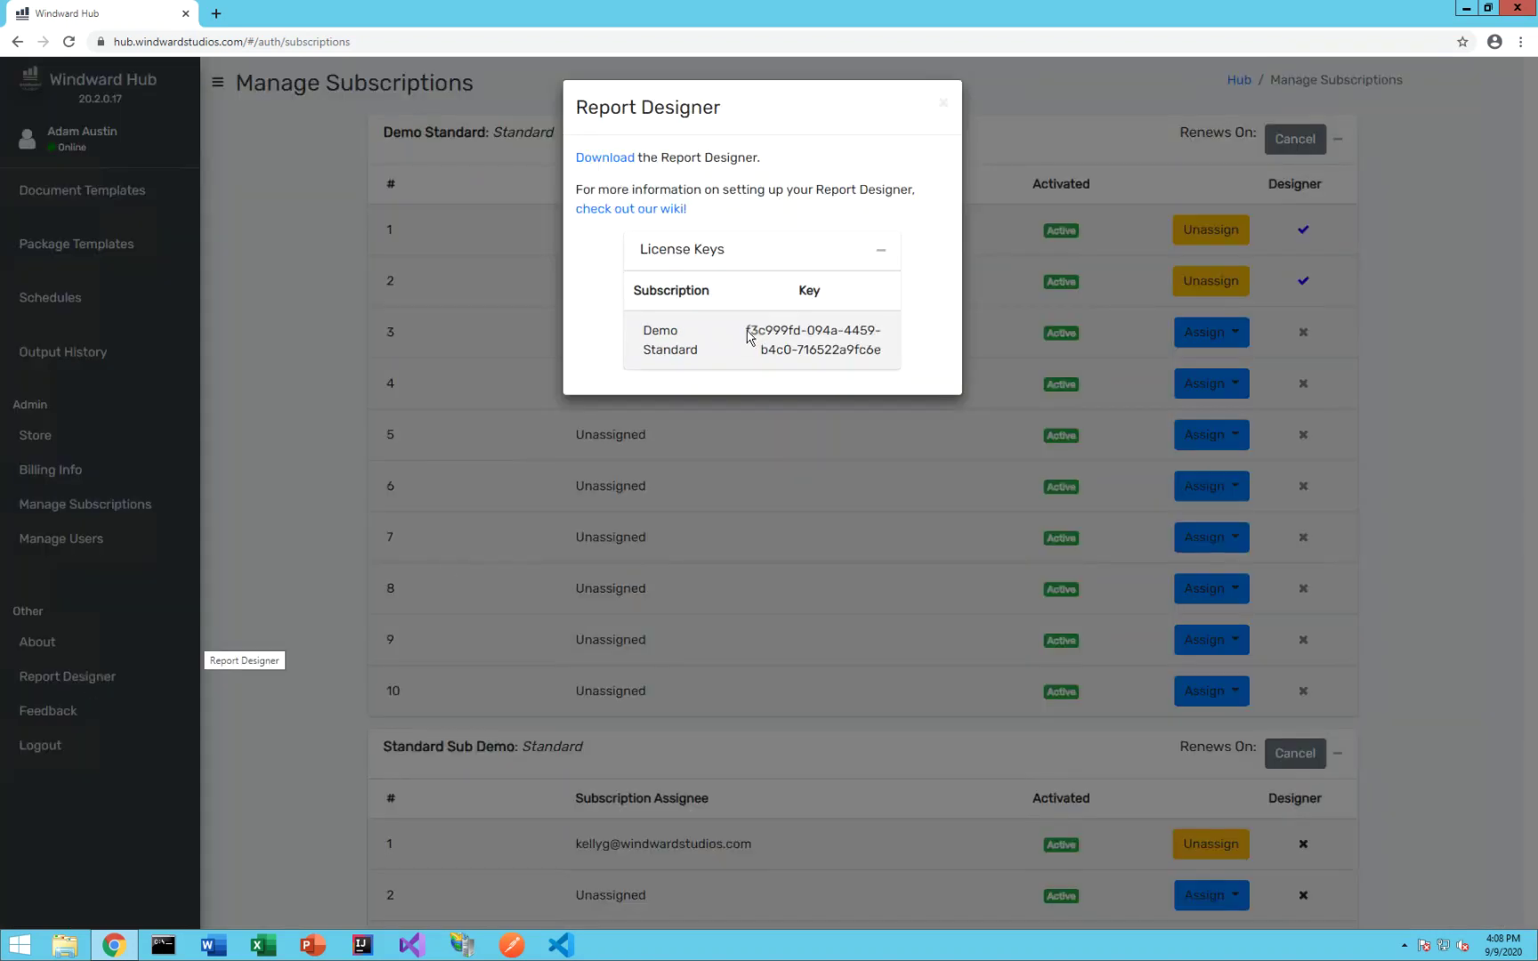
drag(834, 352, 611, 157)
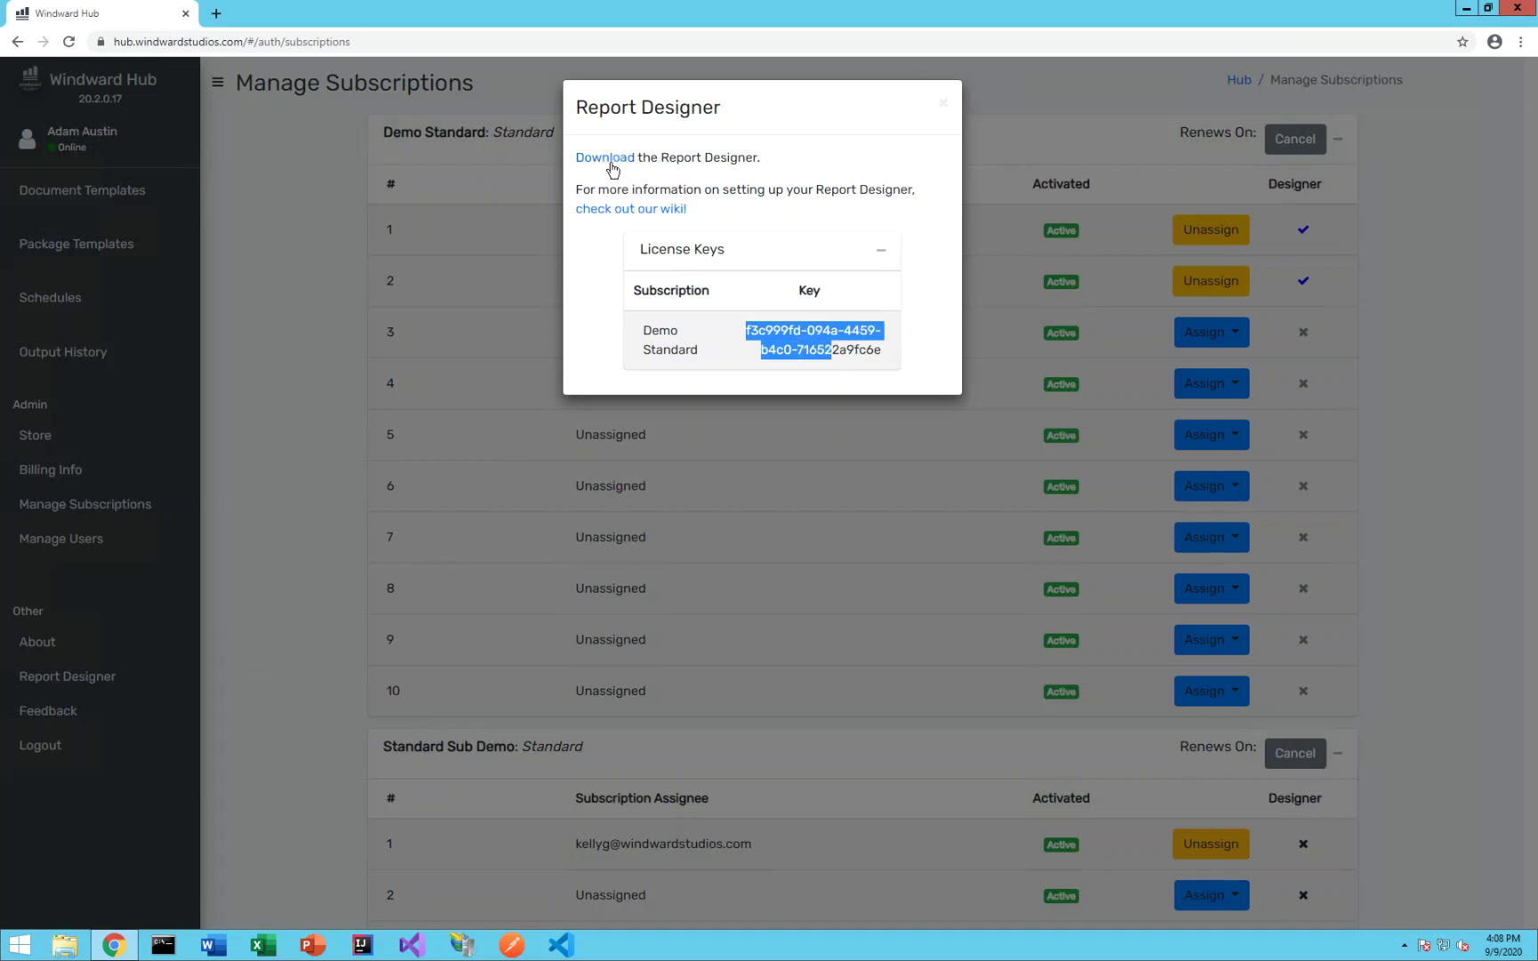
click(712, 162)
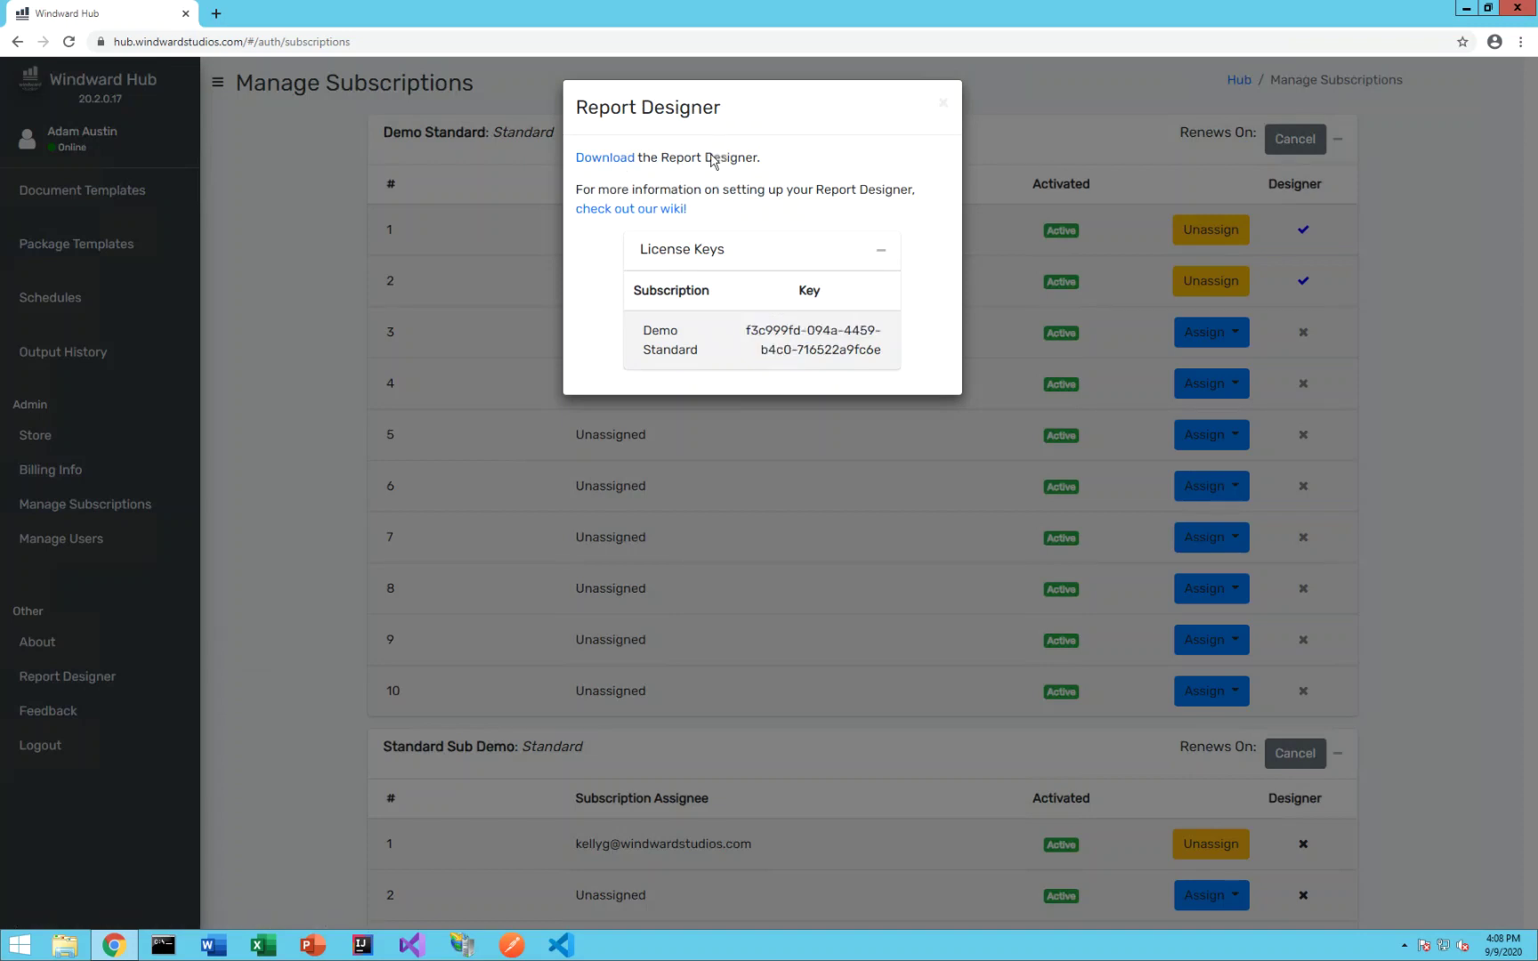
click(612, 161)
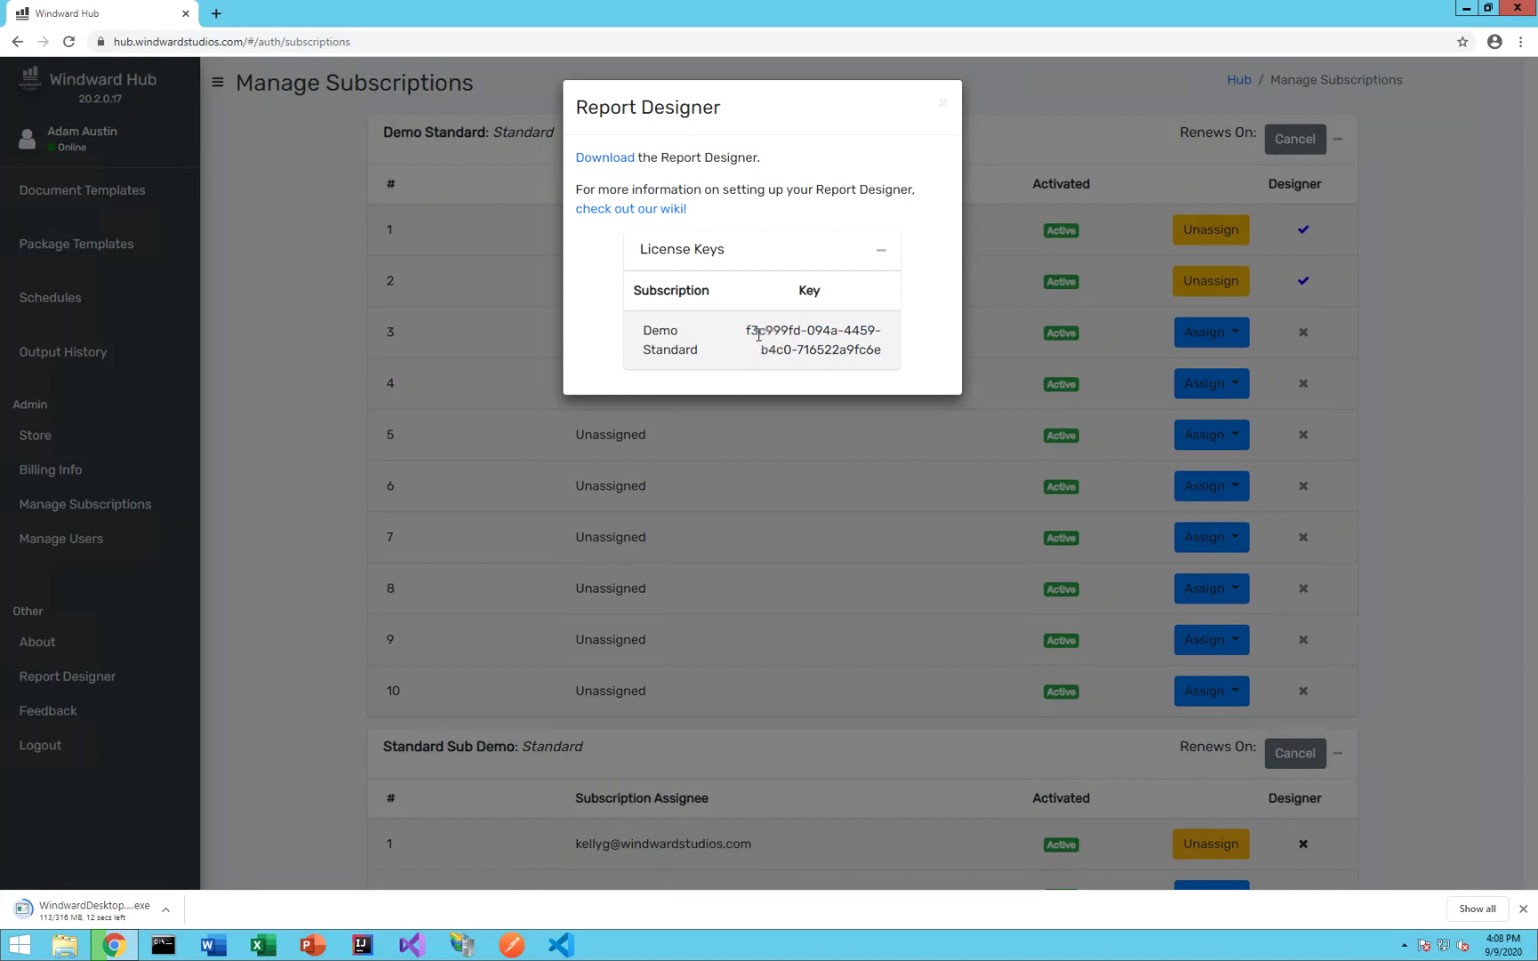
drag(758, 335, 882, 353)
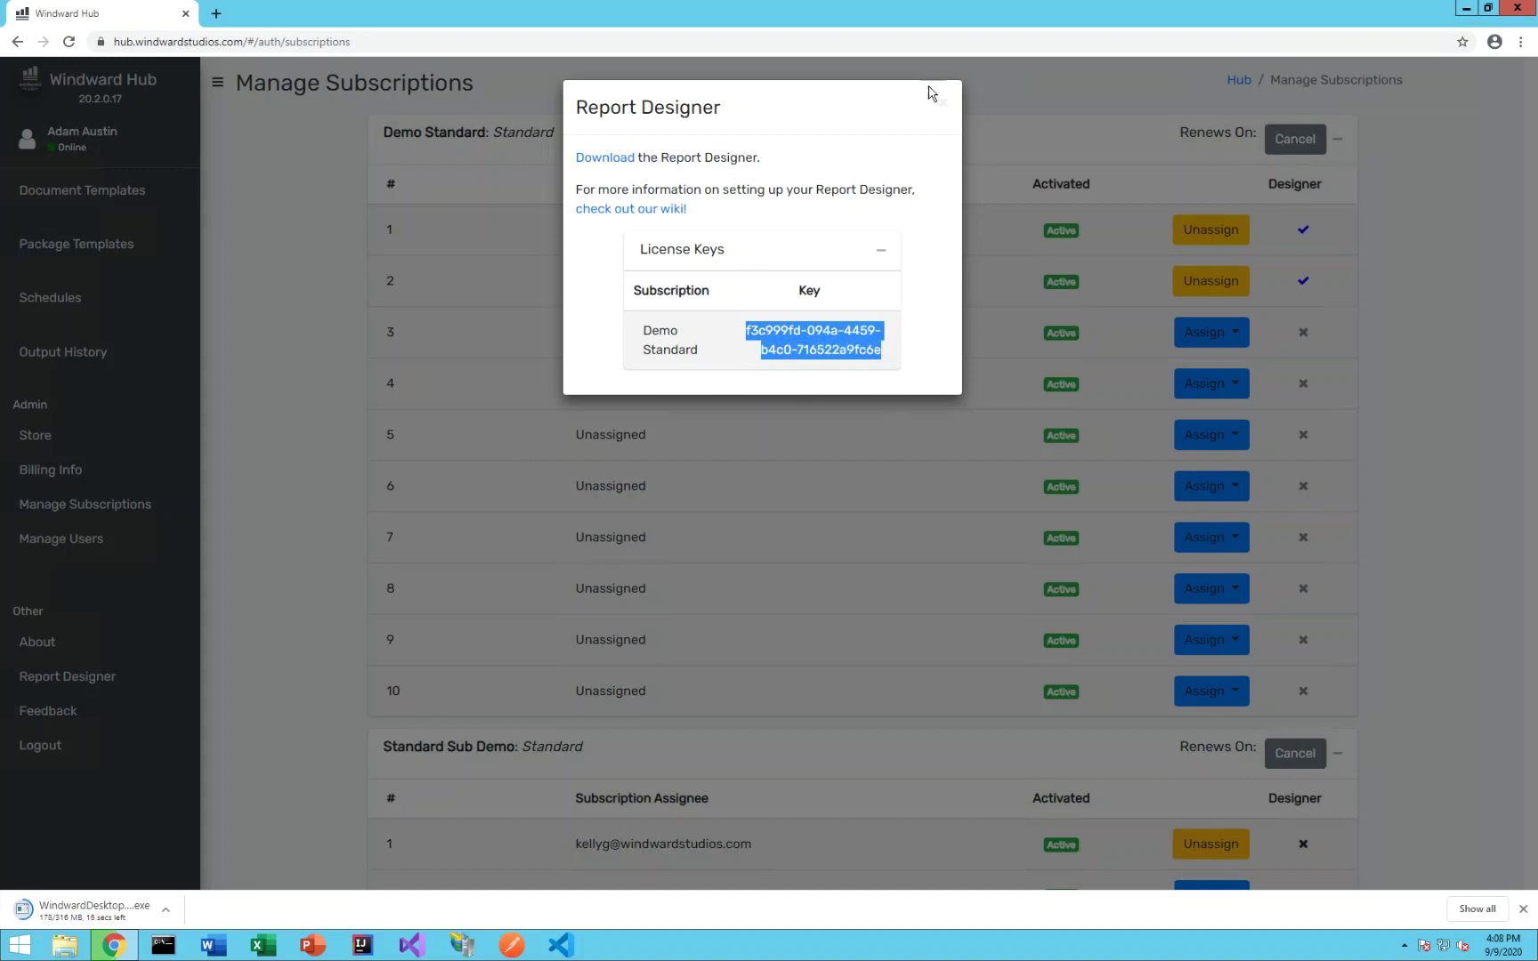
click(944, 108)
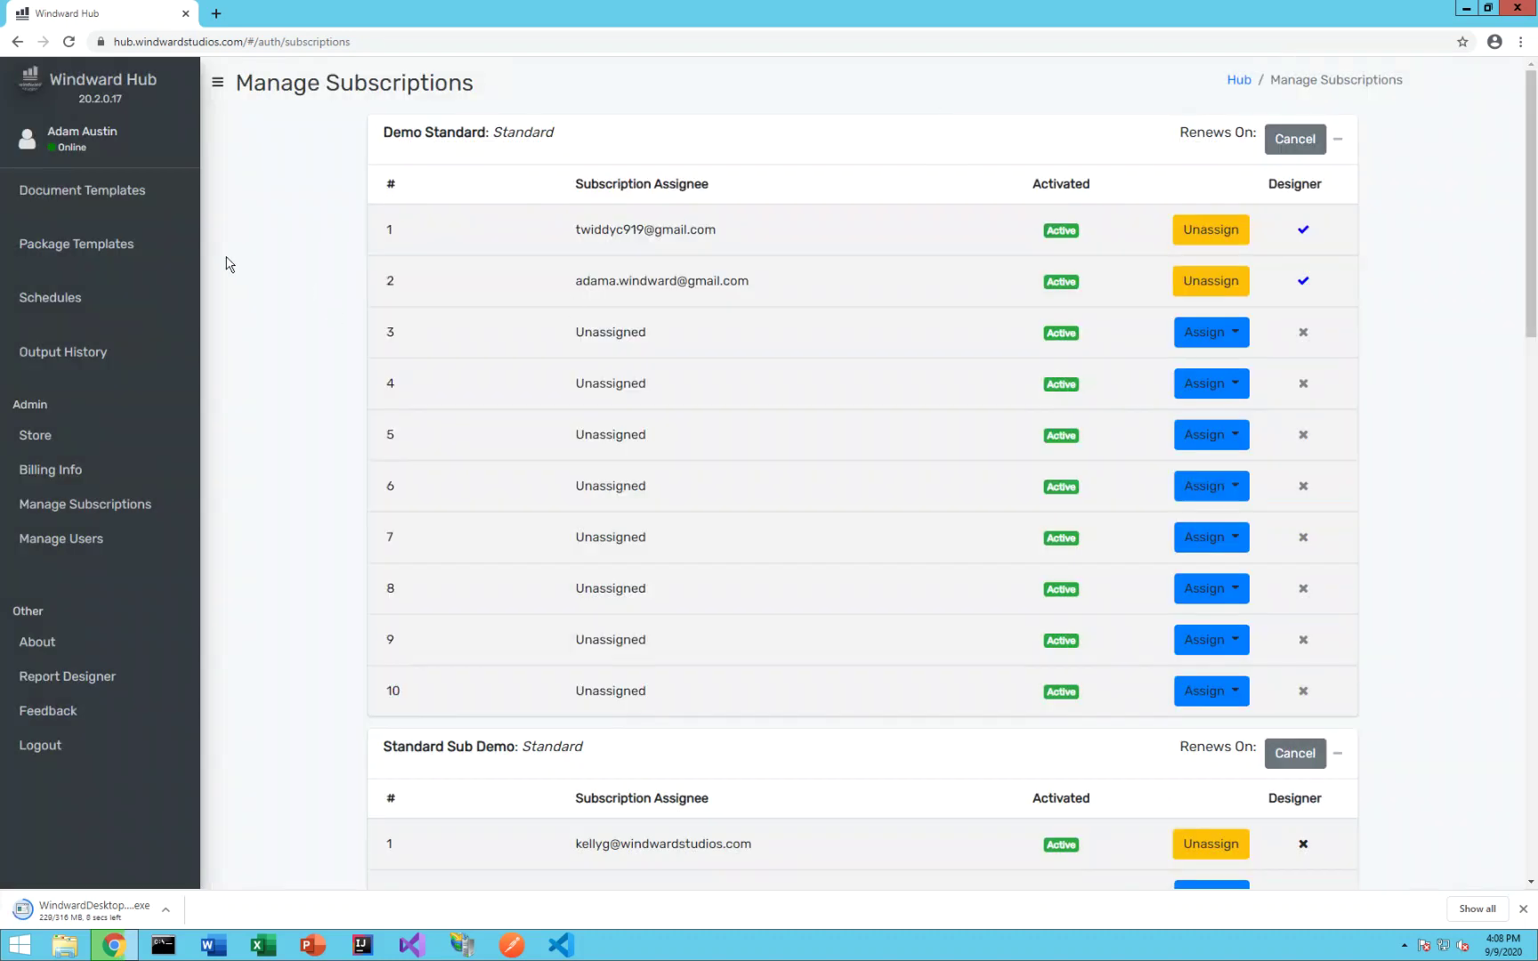
- Download version 1 of [SAMPLE] Xml Template.docx and launch the downloaded WindwardDesktopInstall.exe
click(110, 193)
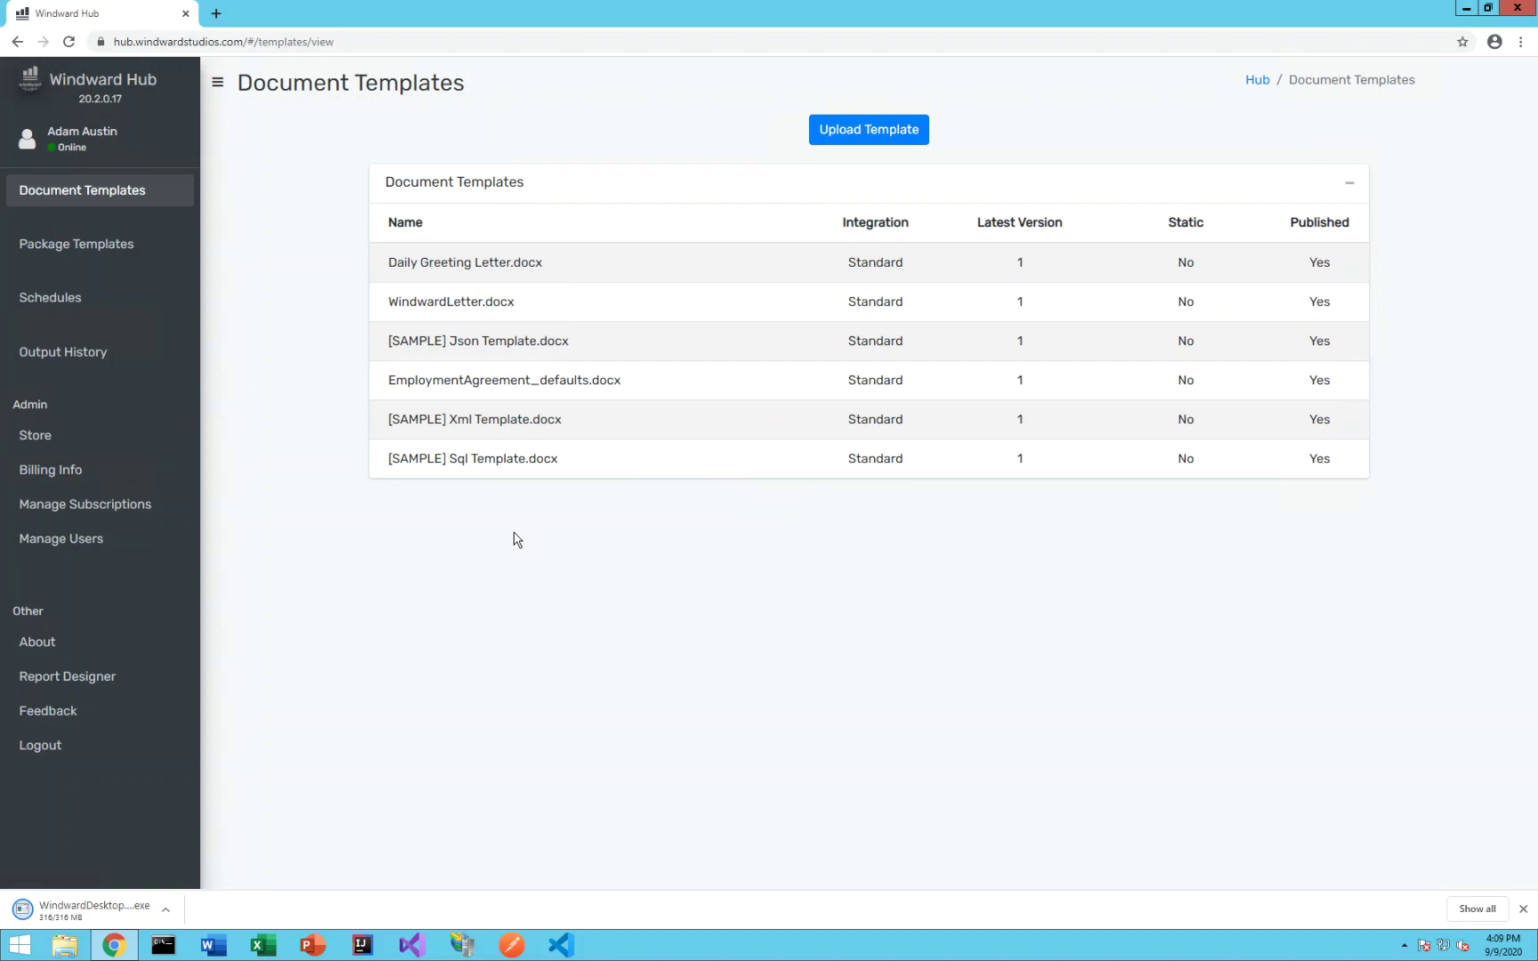
click(474, 426)
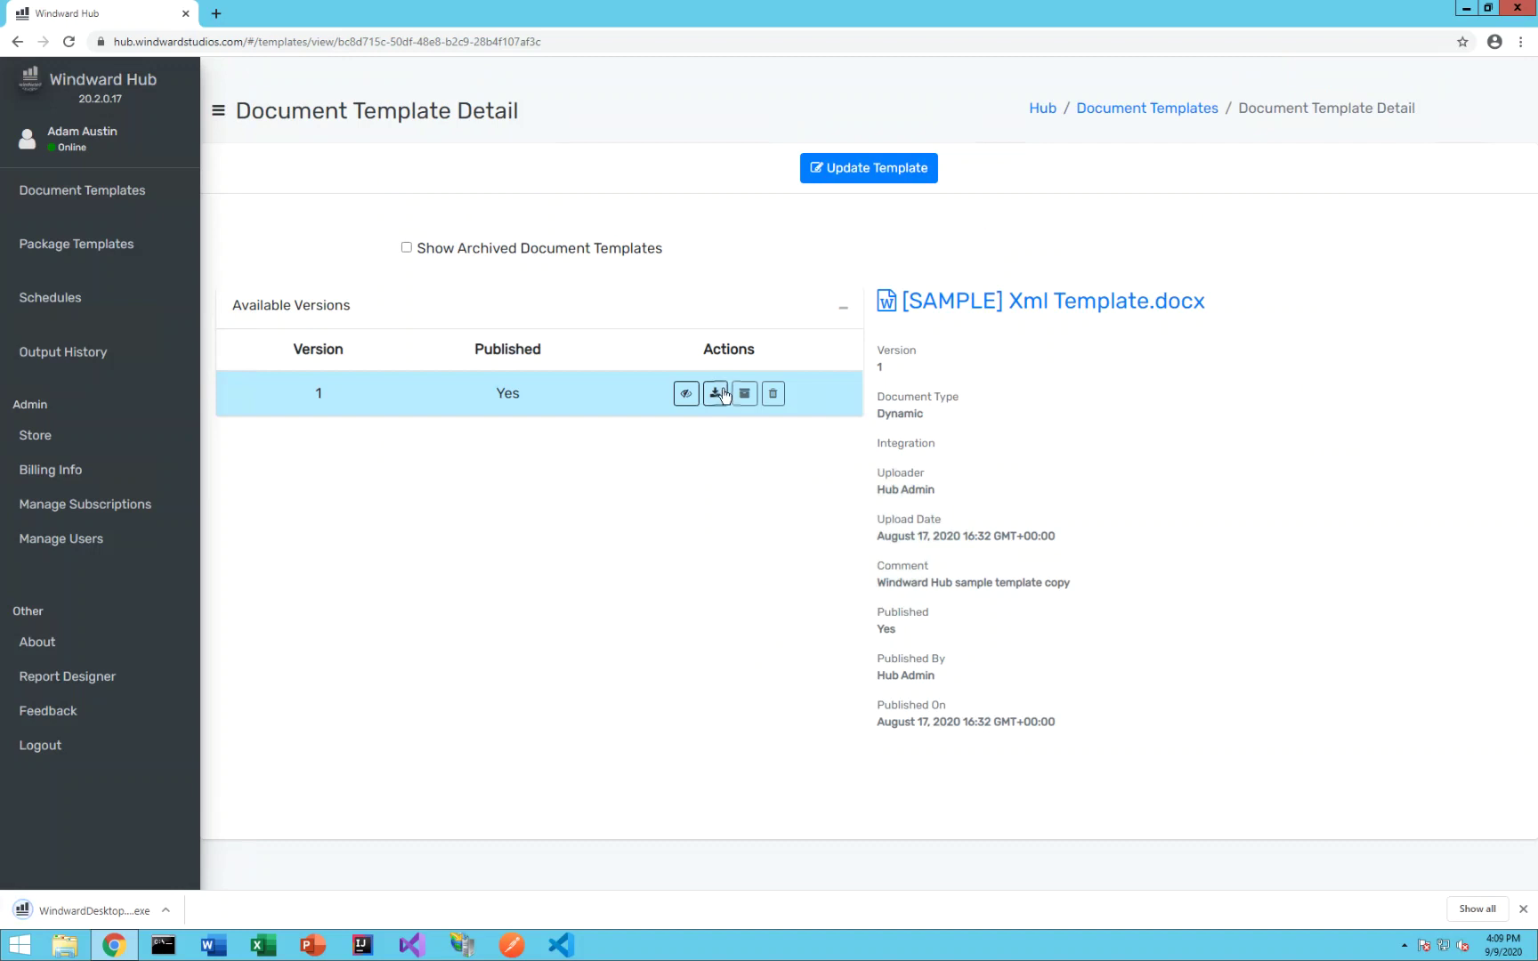
click(719, 396)
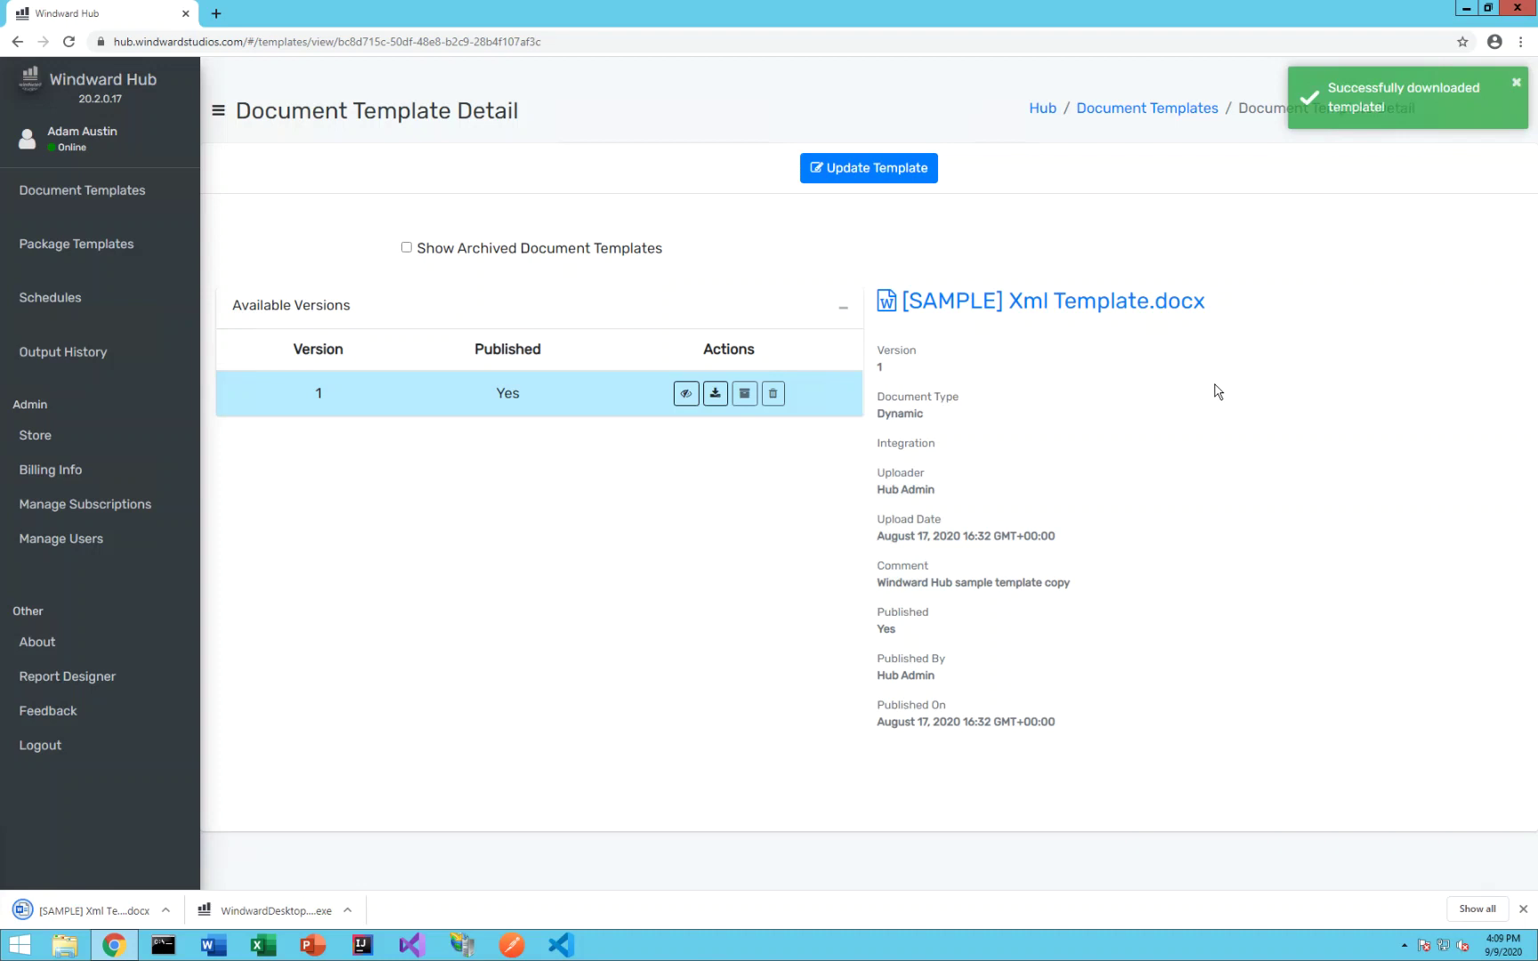
click(267, 909)
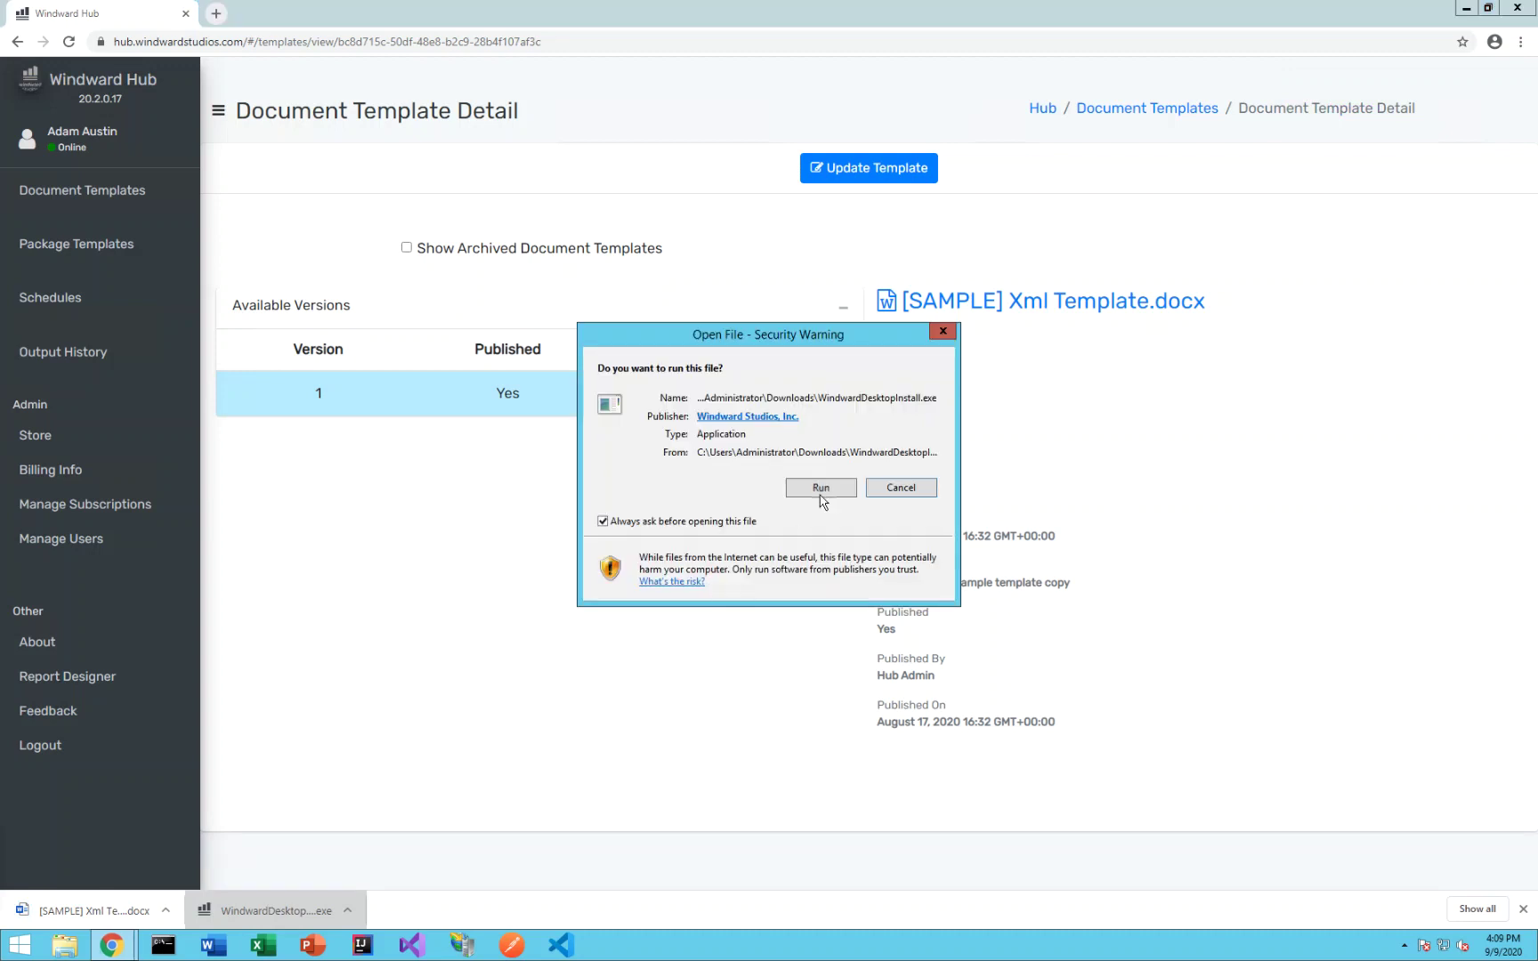
- Run the 32-bit Report Designer setup, accept the terms, paste the license key, install to the default folder and finish
click(828, 492)
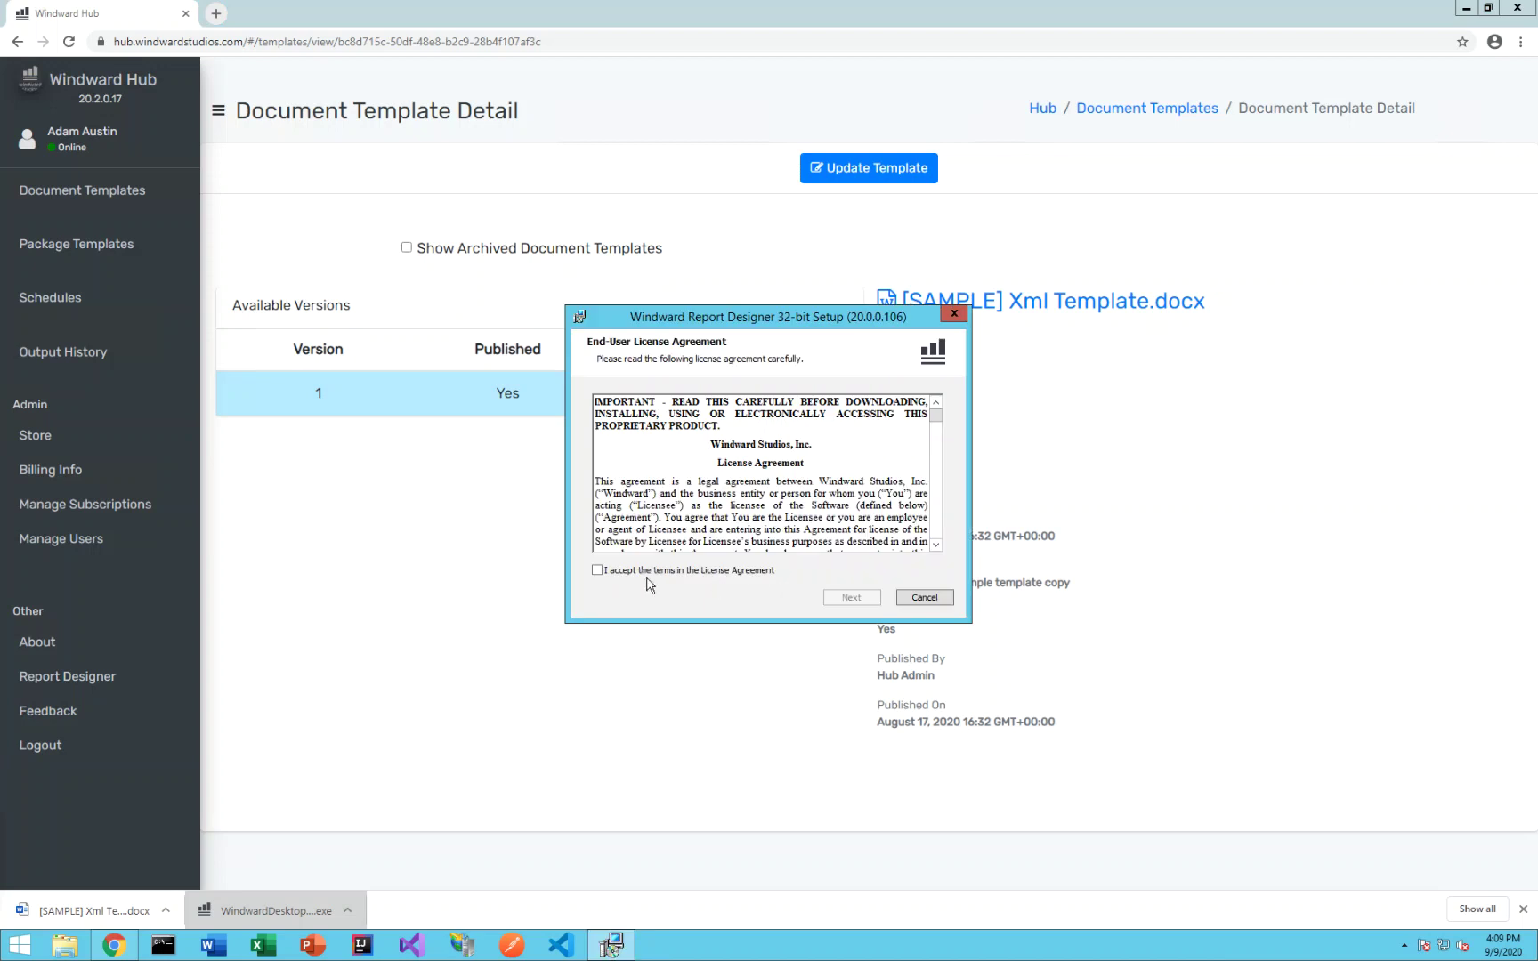
click(603, 572)
click(859, 600)
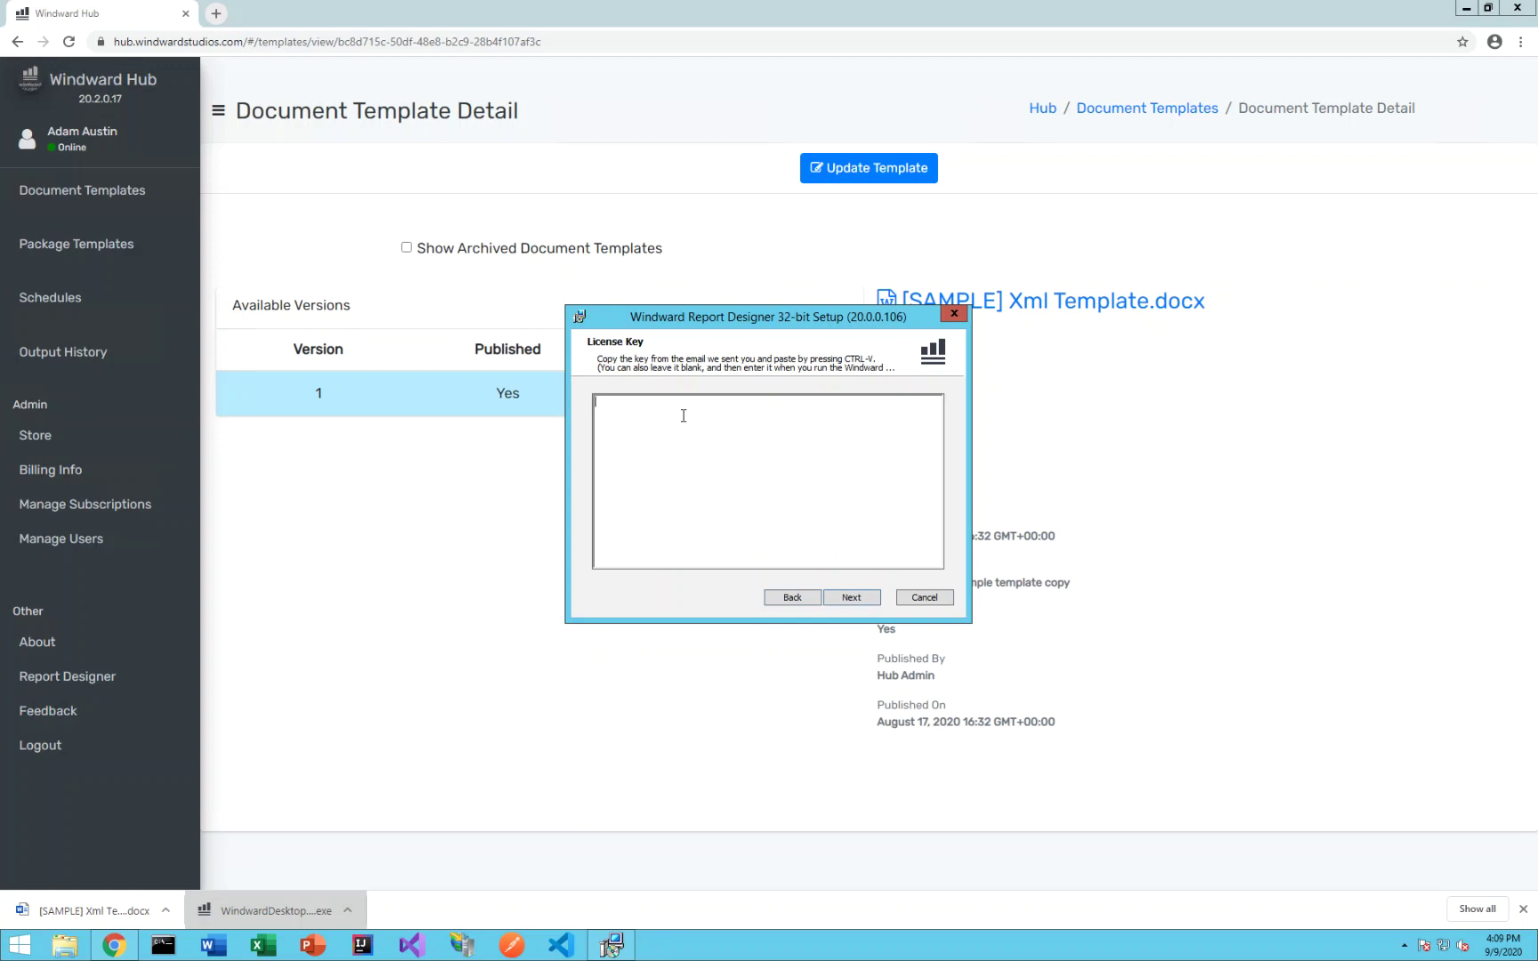
key(ctrl+v)
click(851, 603)
click(852, 602)
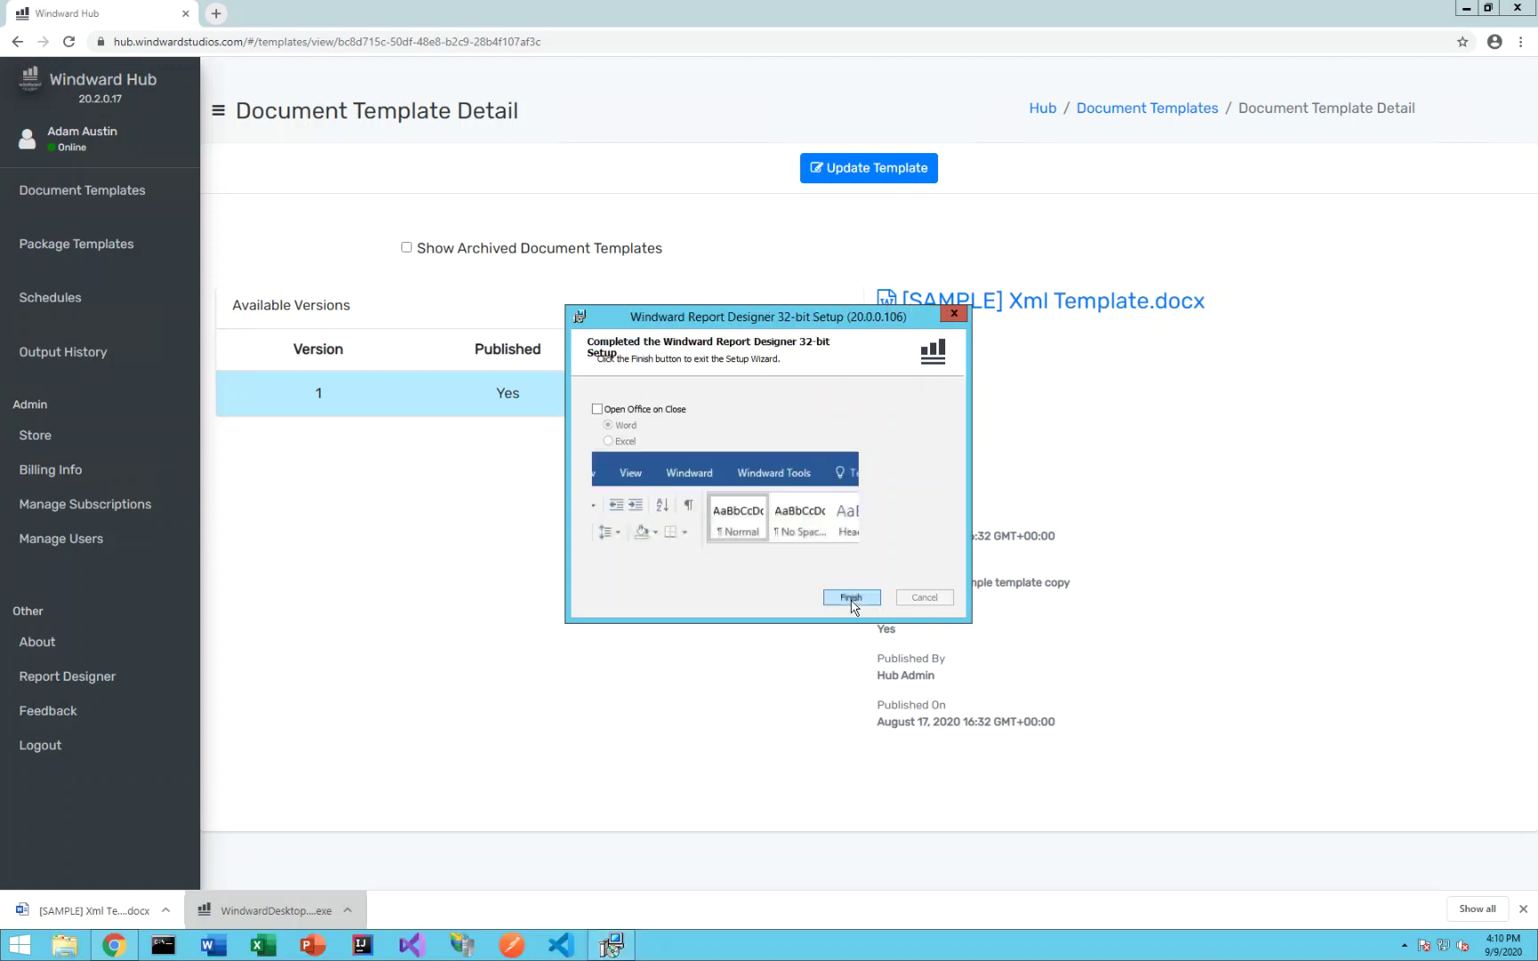
click(866, 605)
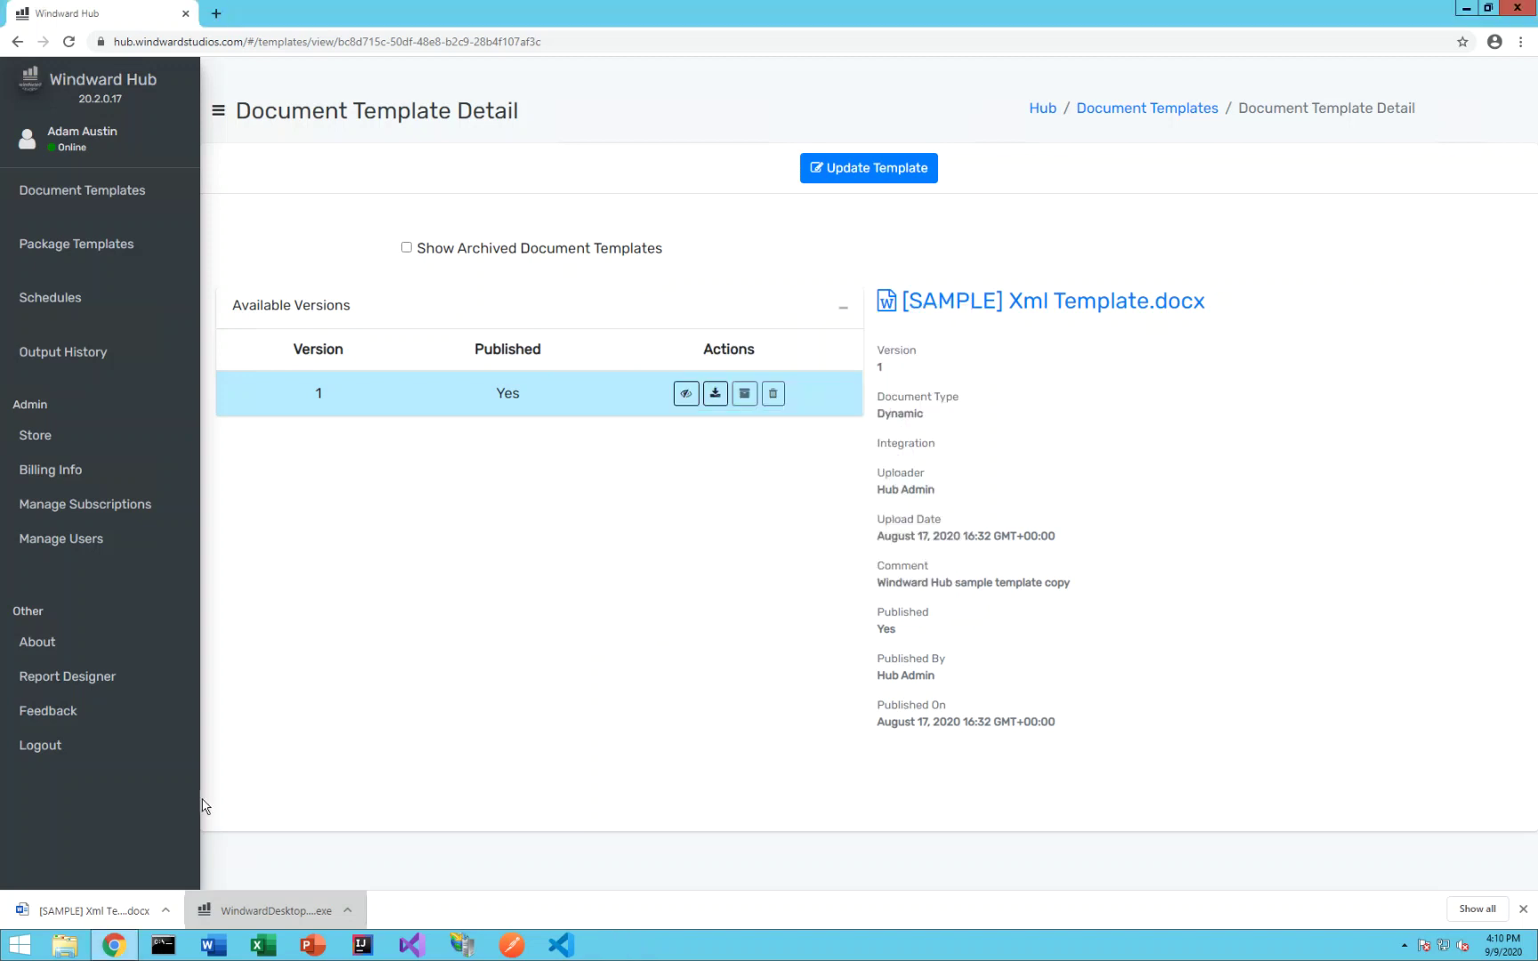
- Open [SAMPLE] Xml Template.docx in Word and save the Customer Experience Improvement choice
click(103, 907)
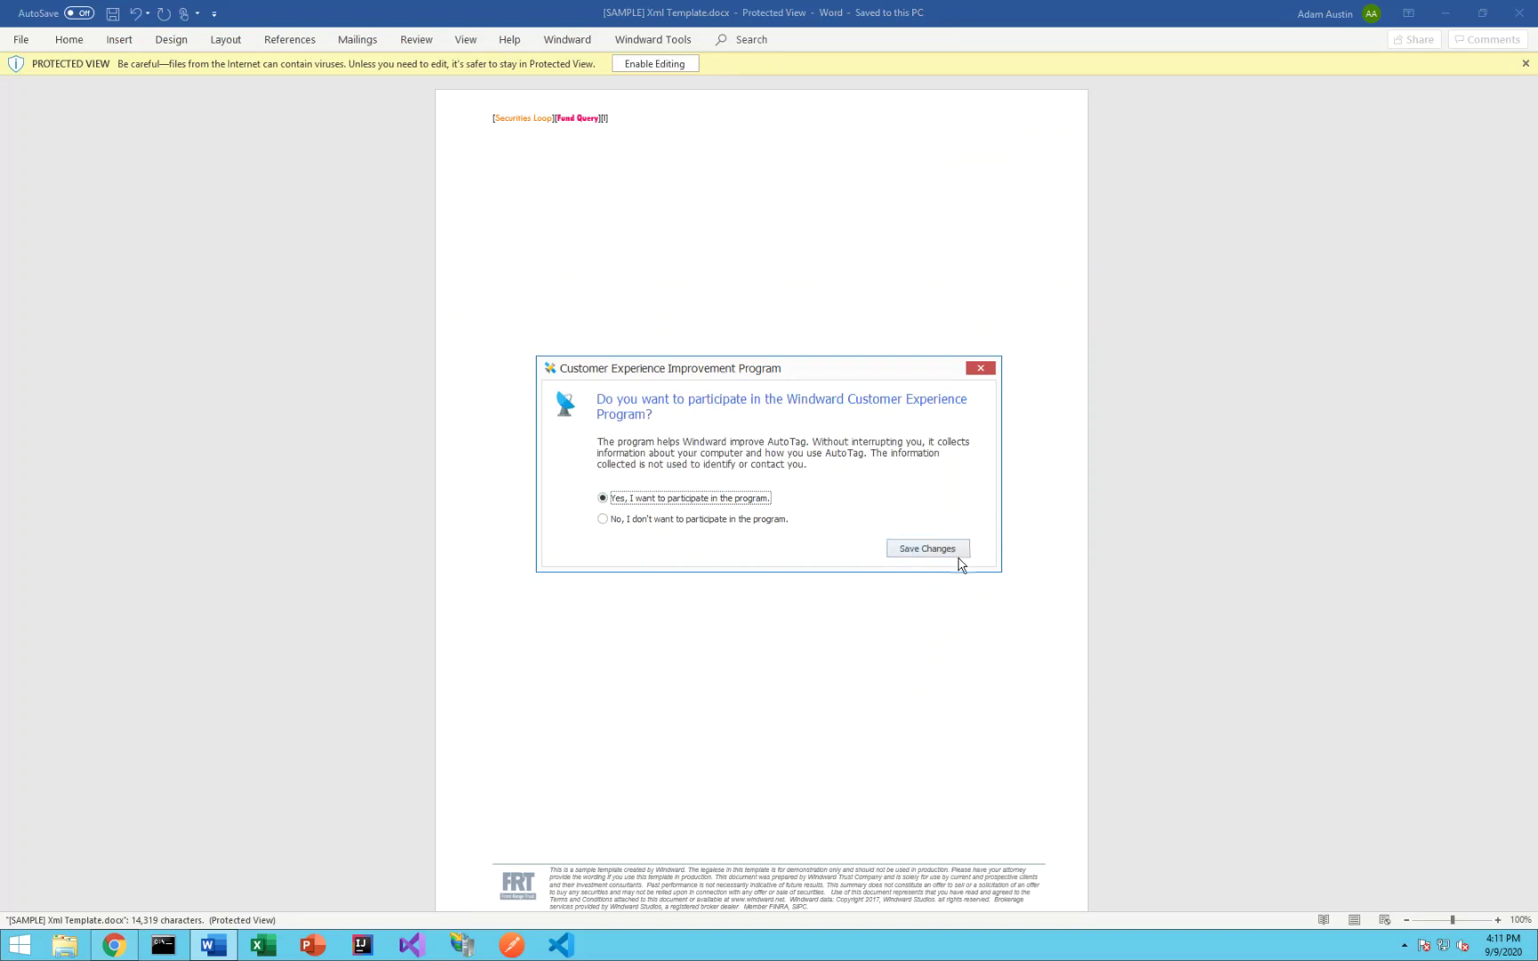
click(938, 550)
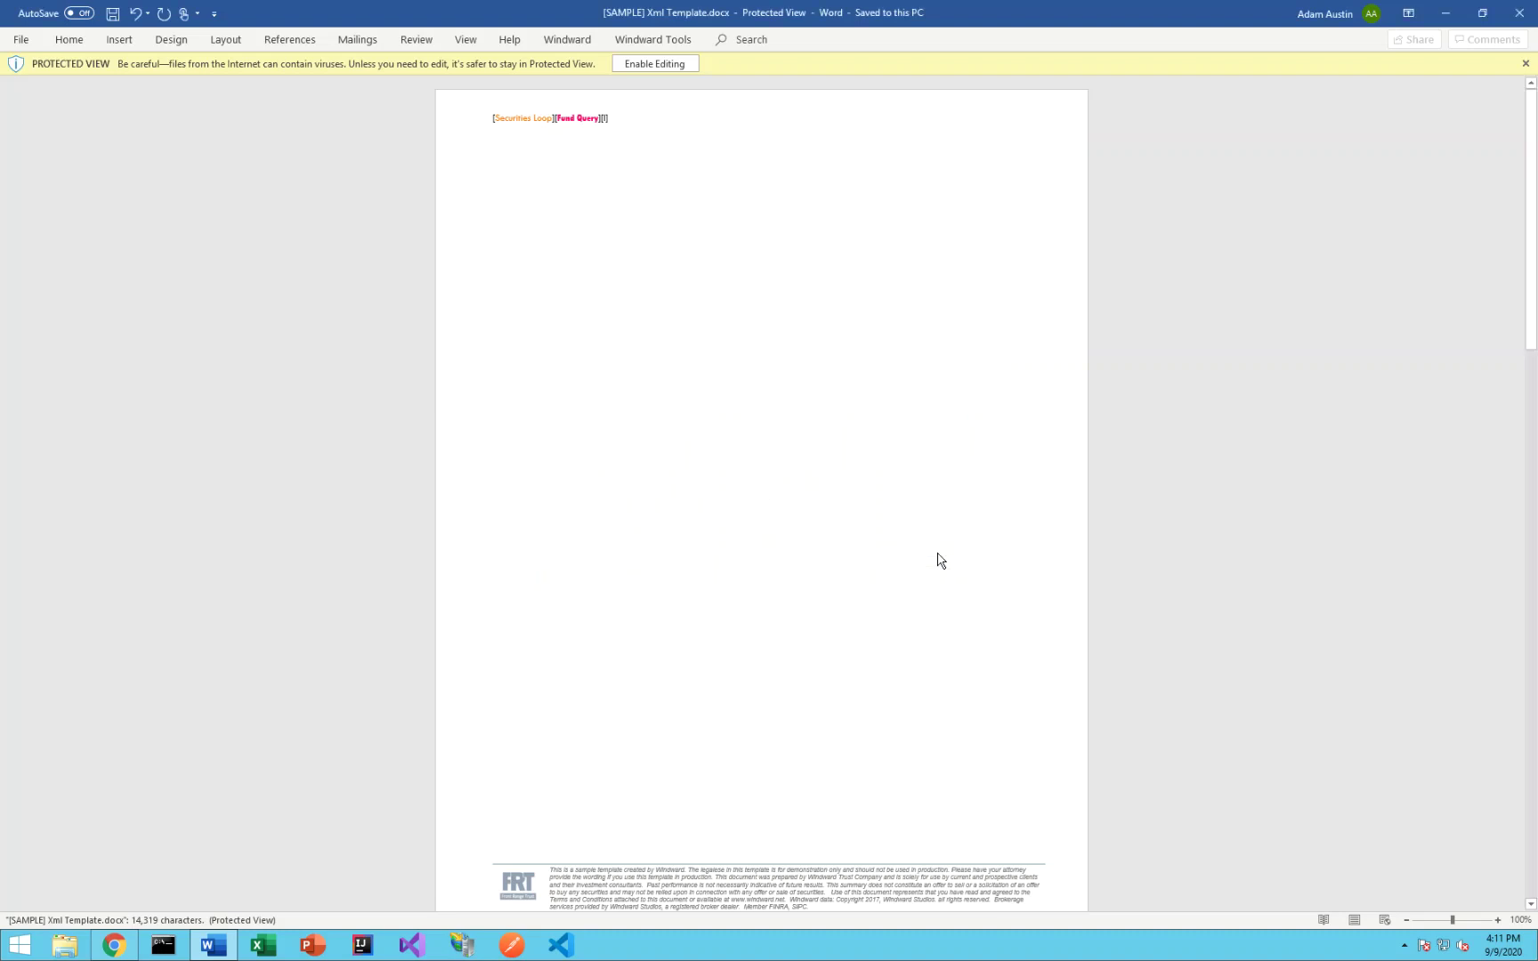
- Open the Word Template training guides on the Windward site, then return to Word and enable editing
click(660, 66)
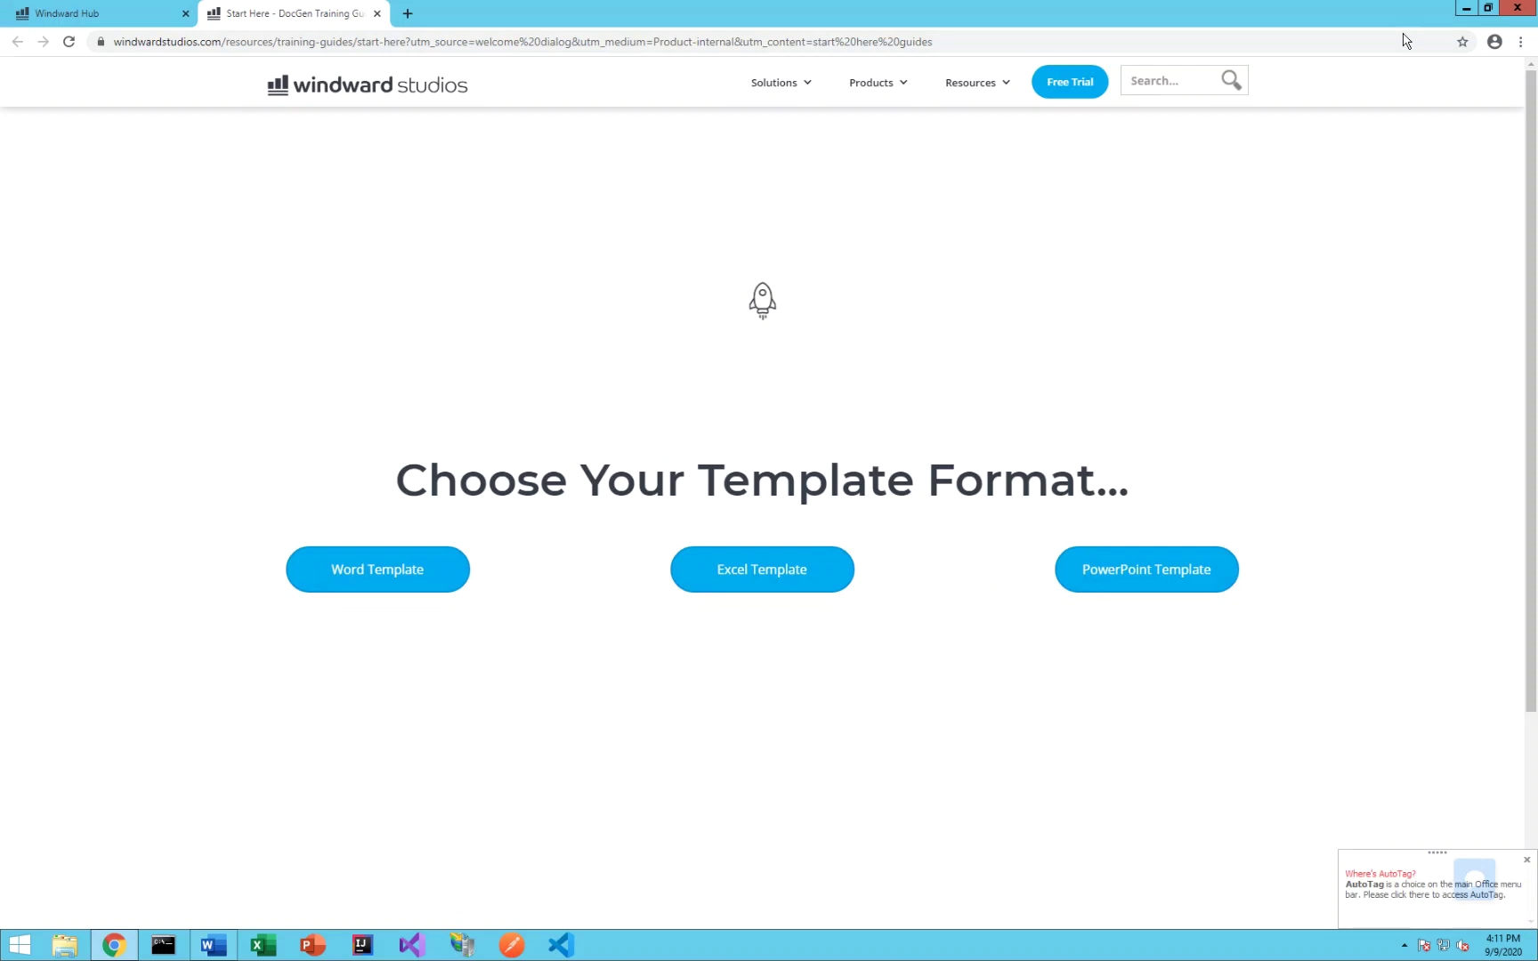
click(402, 584)
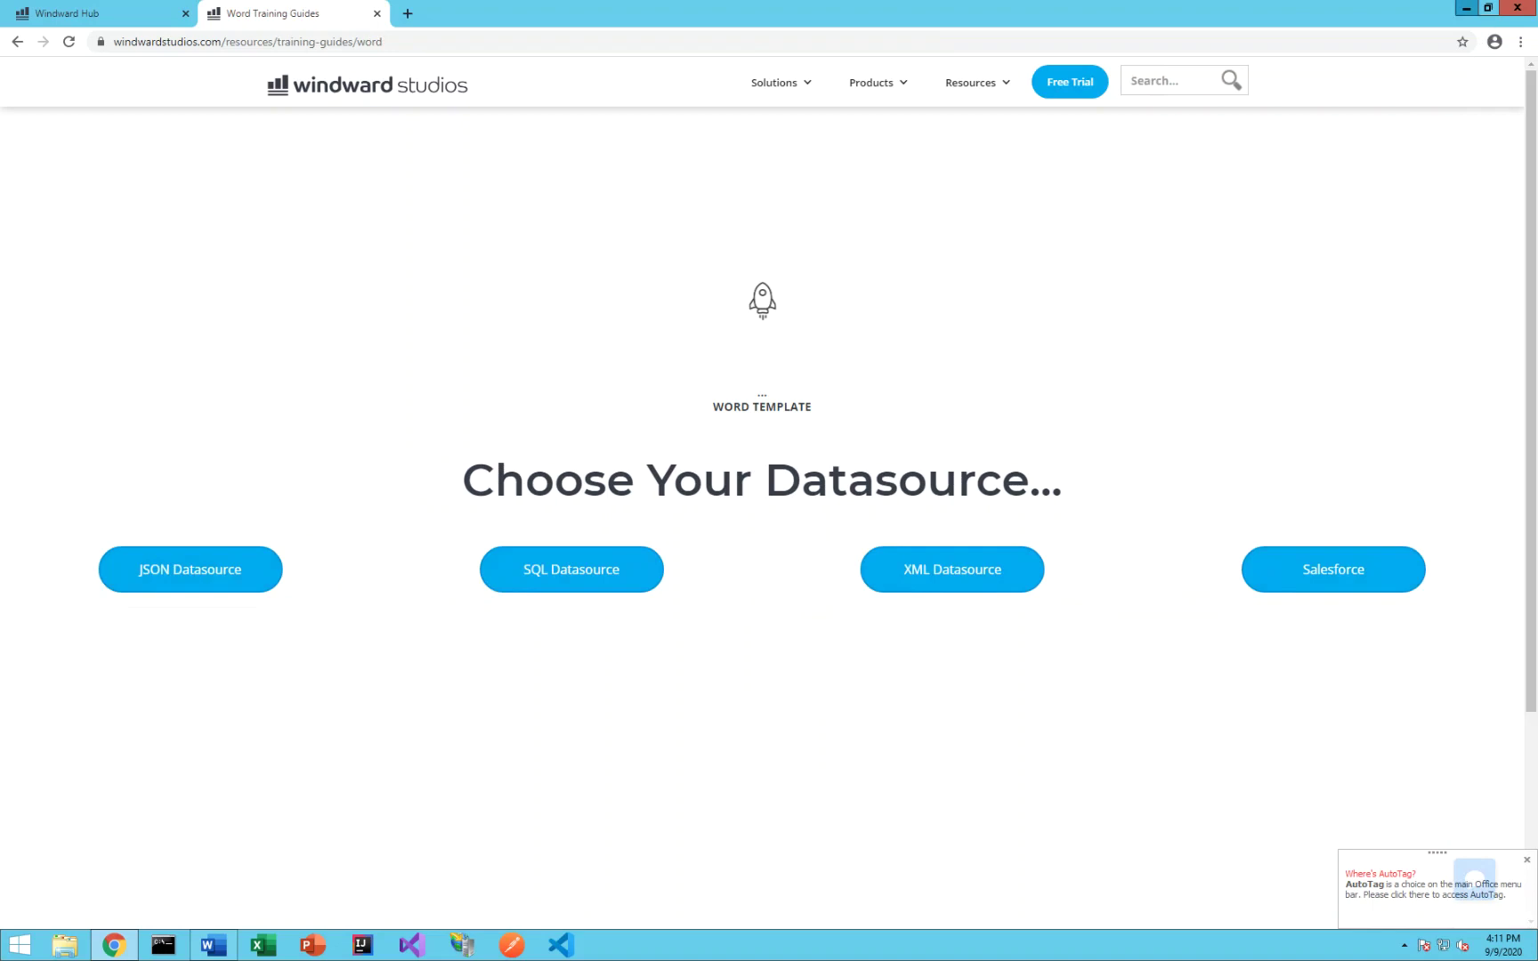
click(1467, 8)
click(676, 65)
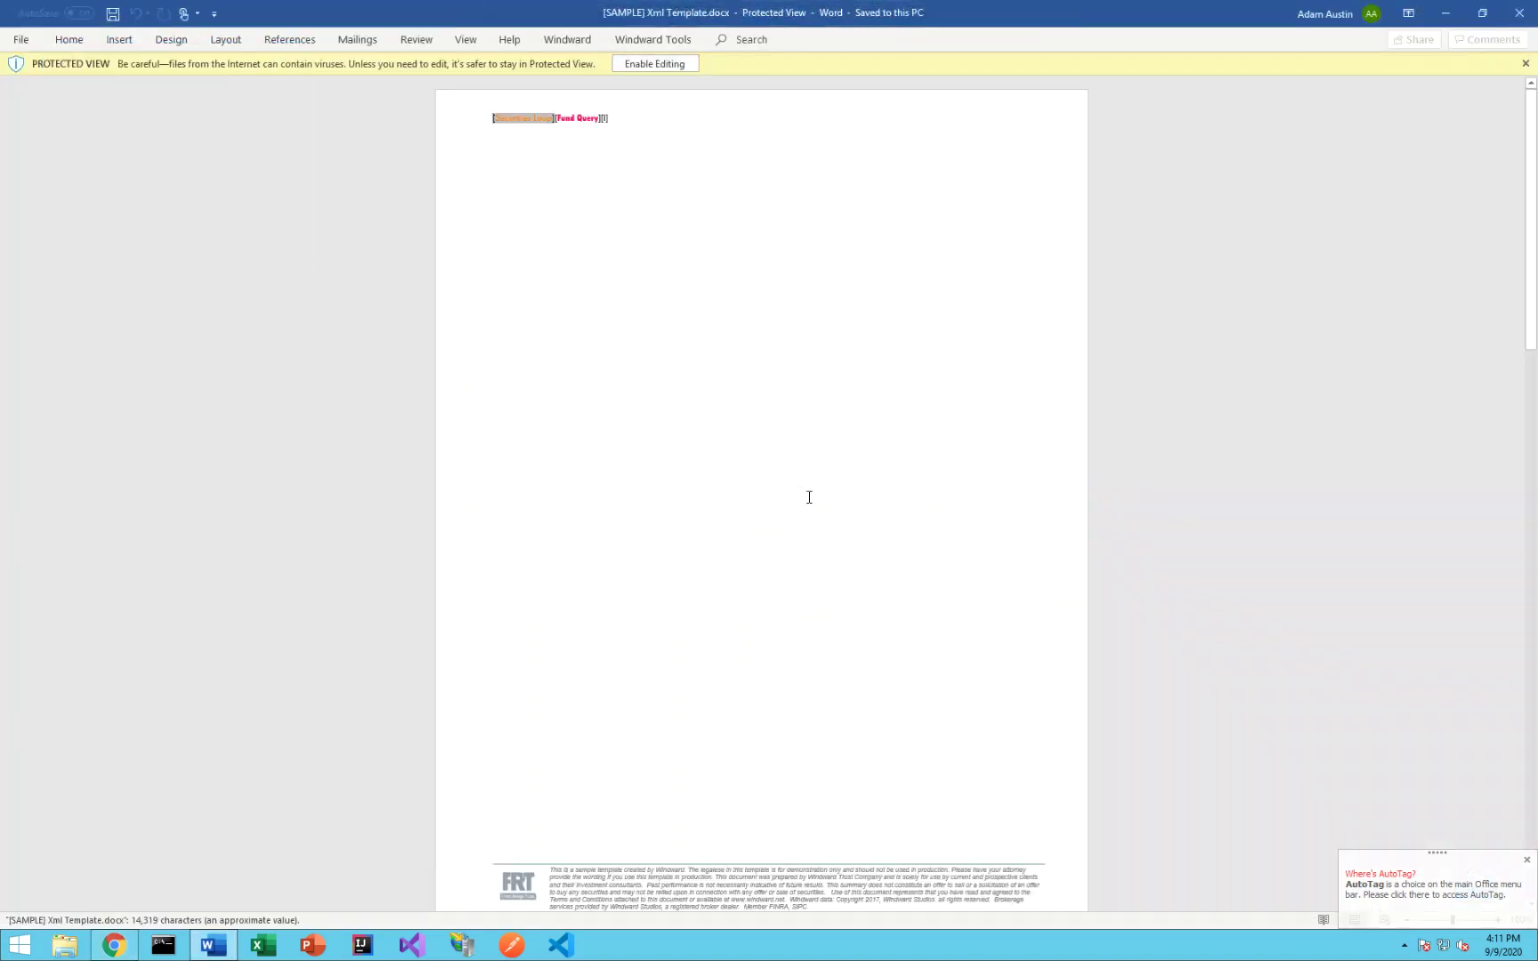
- Scroll through the template's fund fact-sheet pages down to the chart and back to [Security Description]
scroll(809, 497, down, 5)
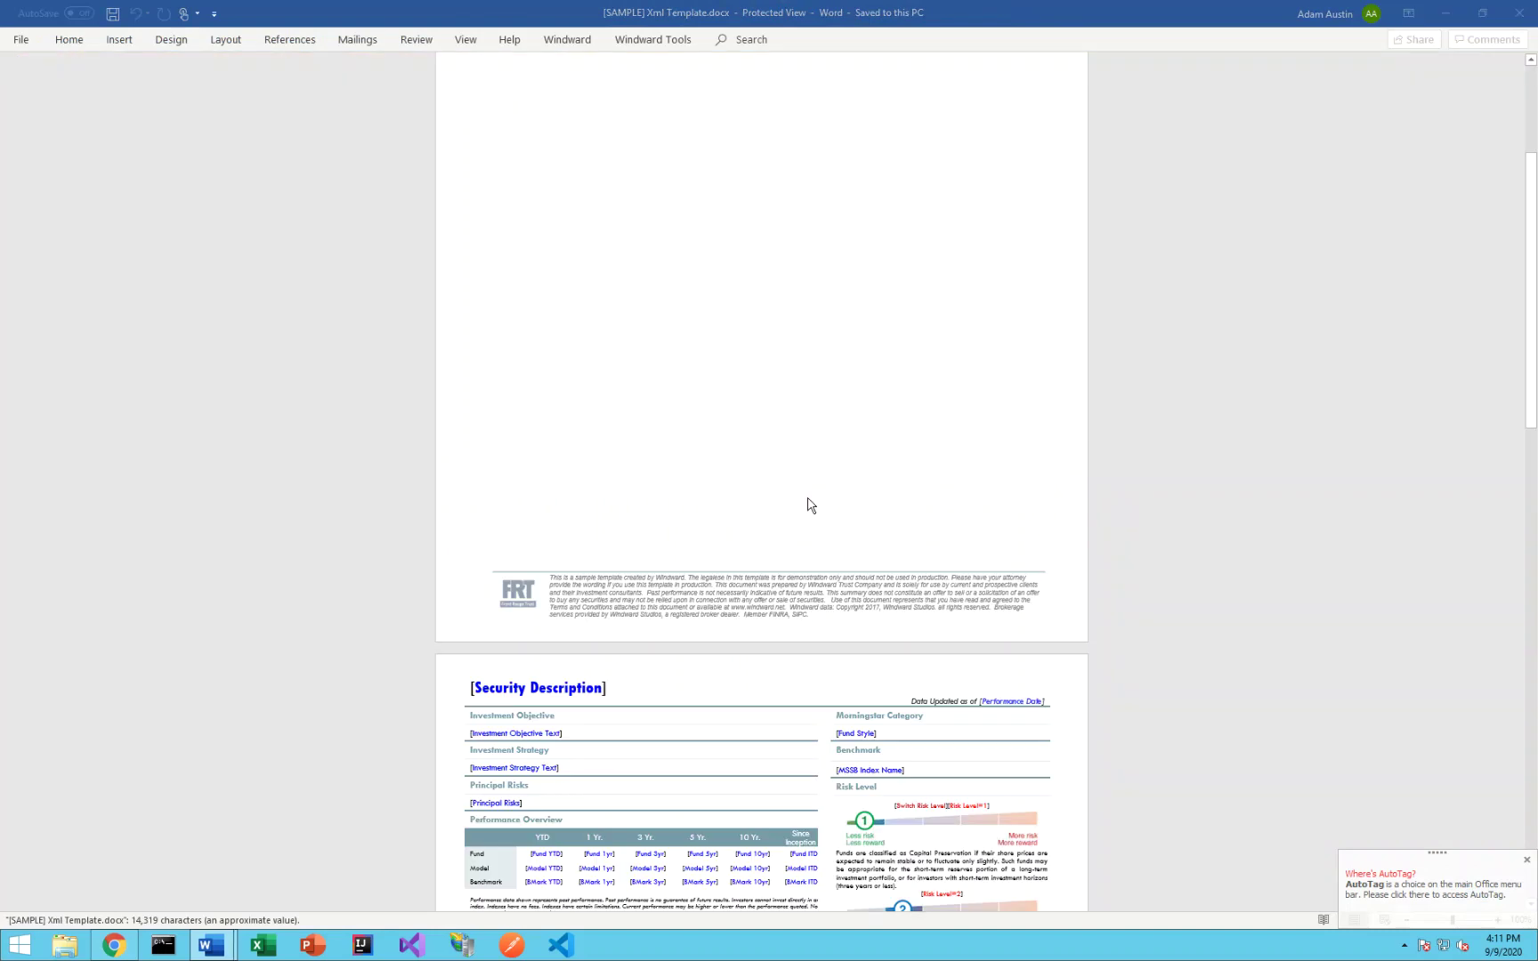
scroll(818, 537, down, 5)
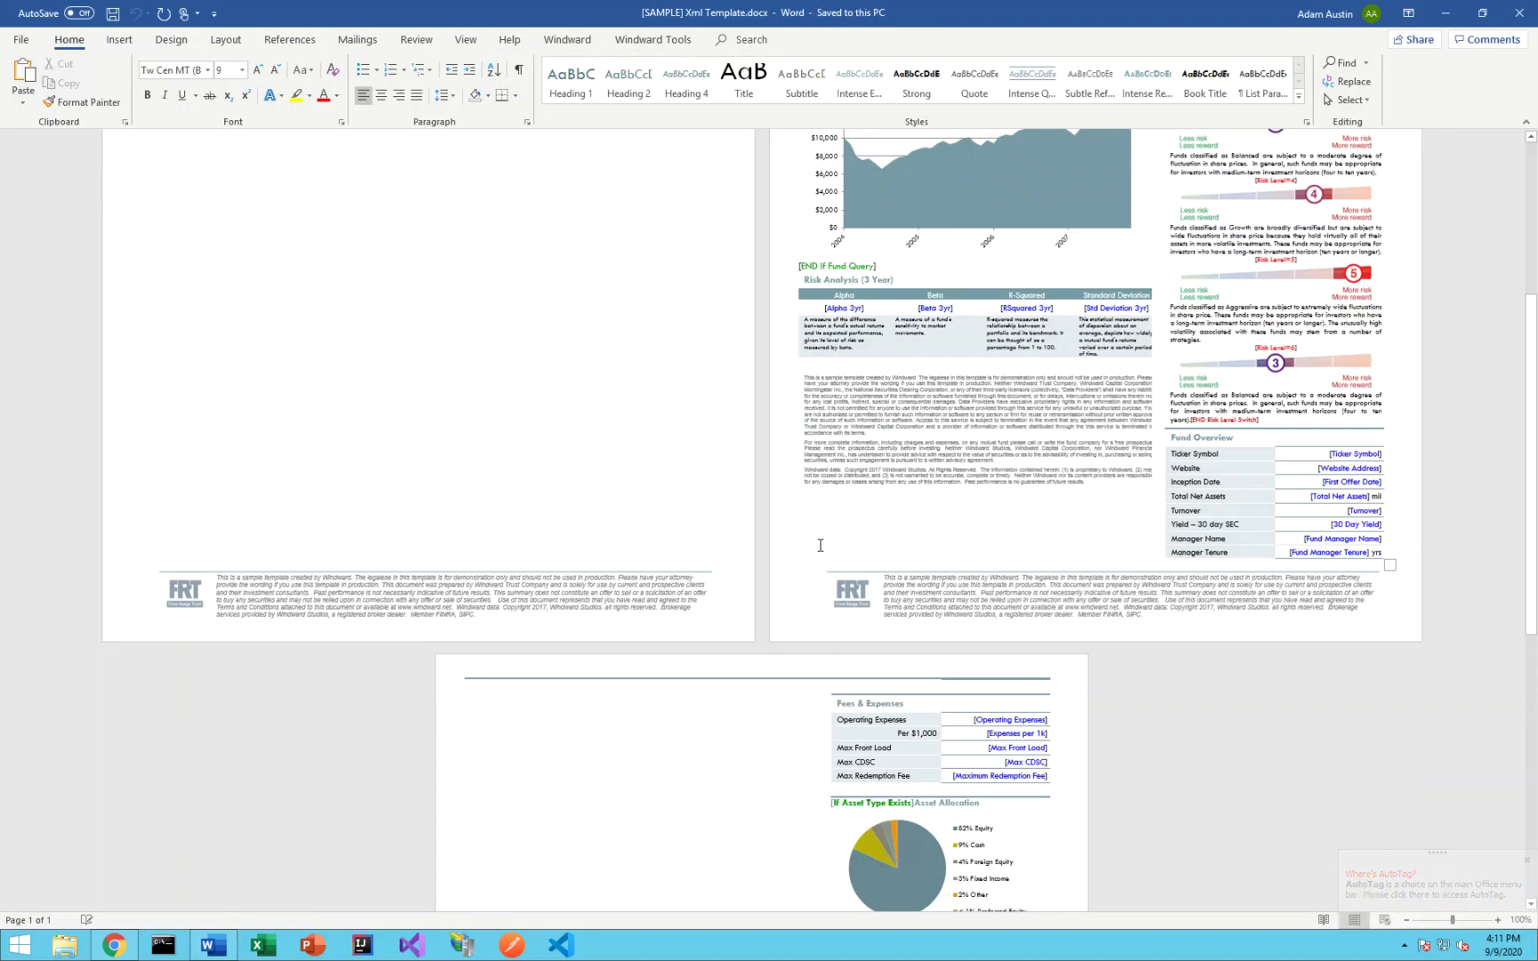
scroll(817, 540, up, 4)
scroll(819, 543, up, 2)
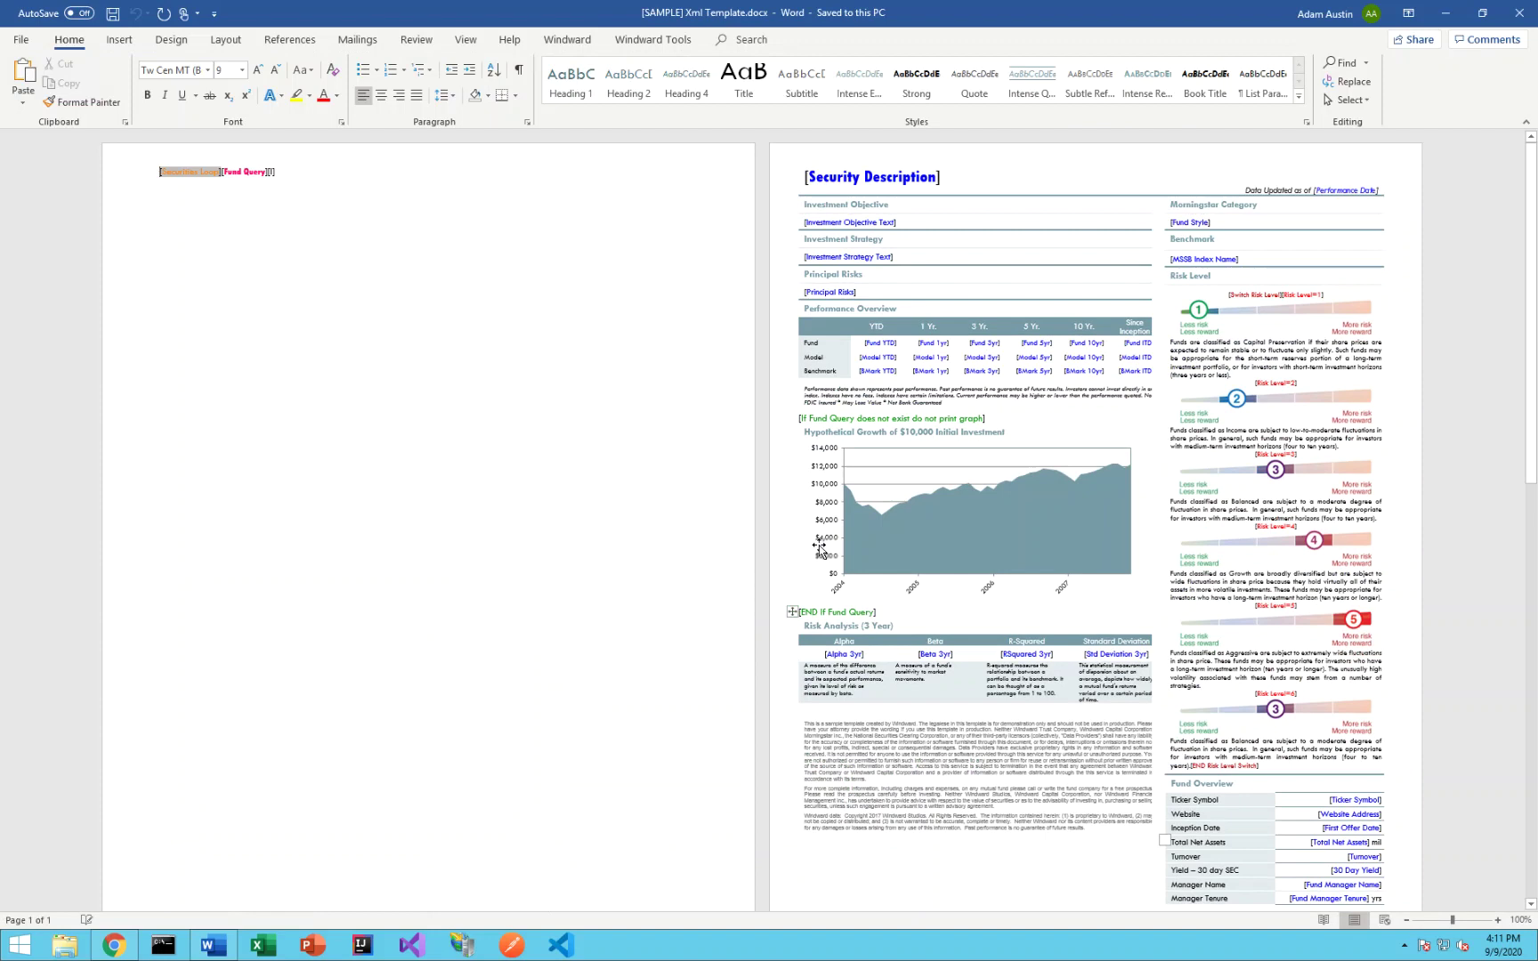
- Minimize Word, return to the Windward Hub tab and show the Report Designer panel again
click(1447, 13)
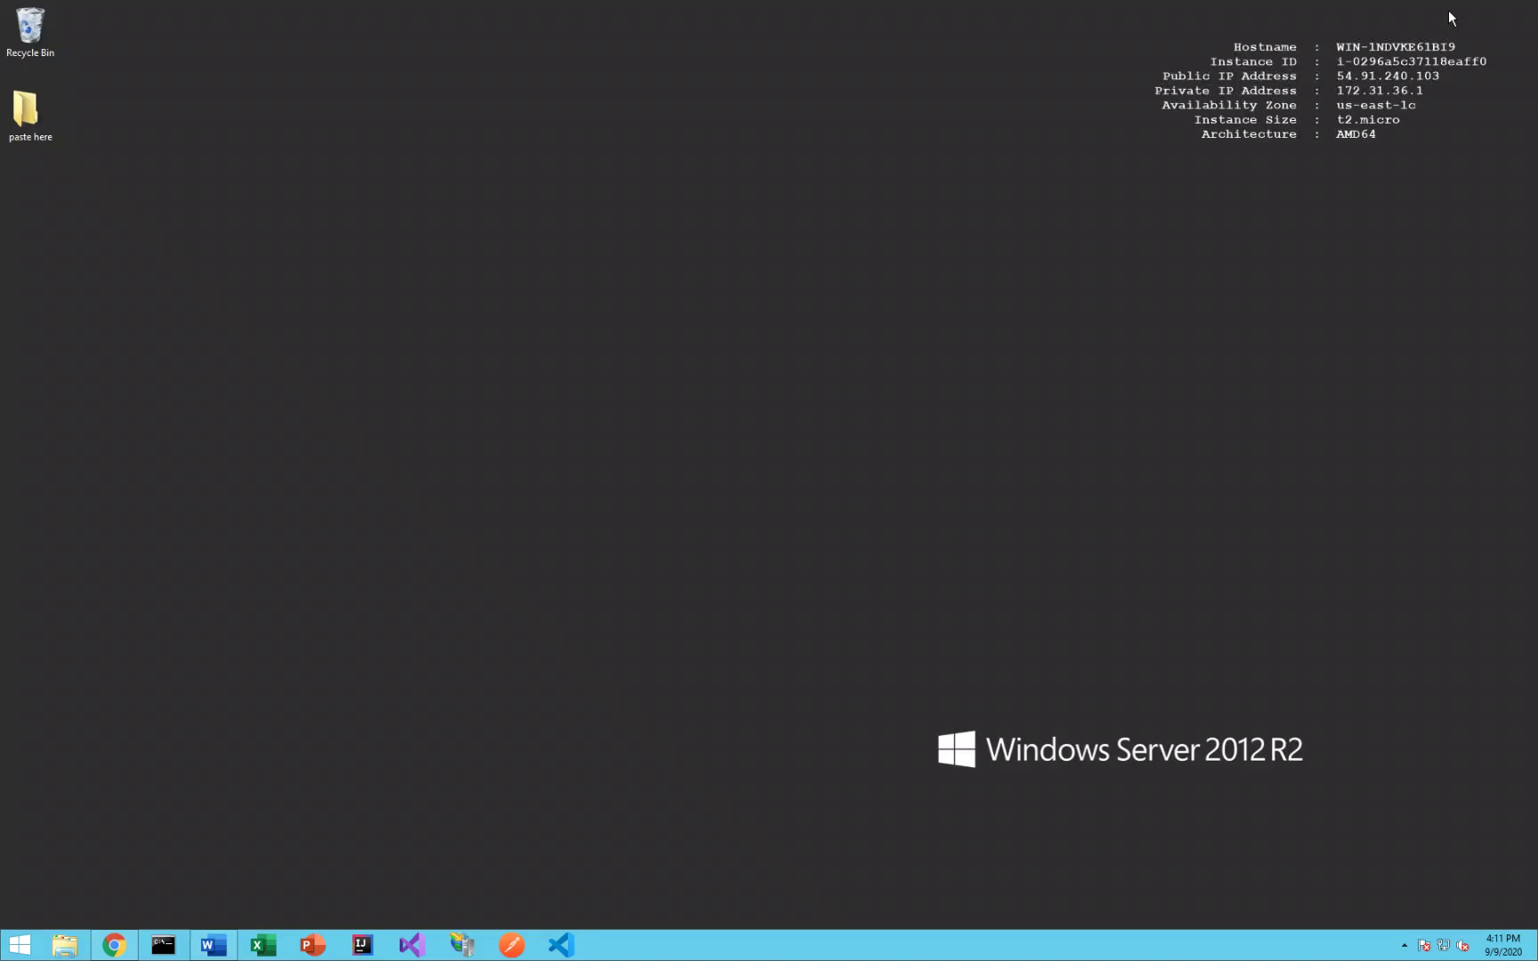
click(124, 949)
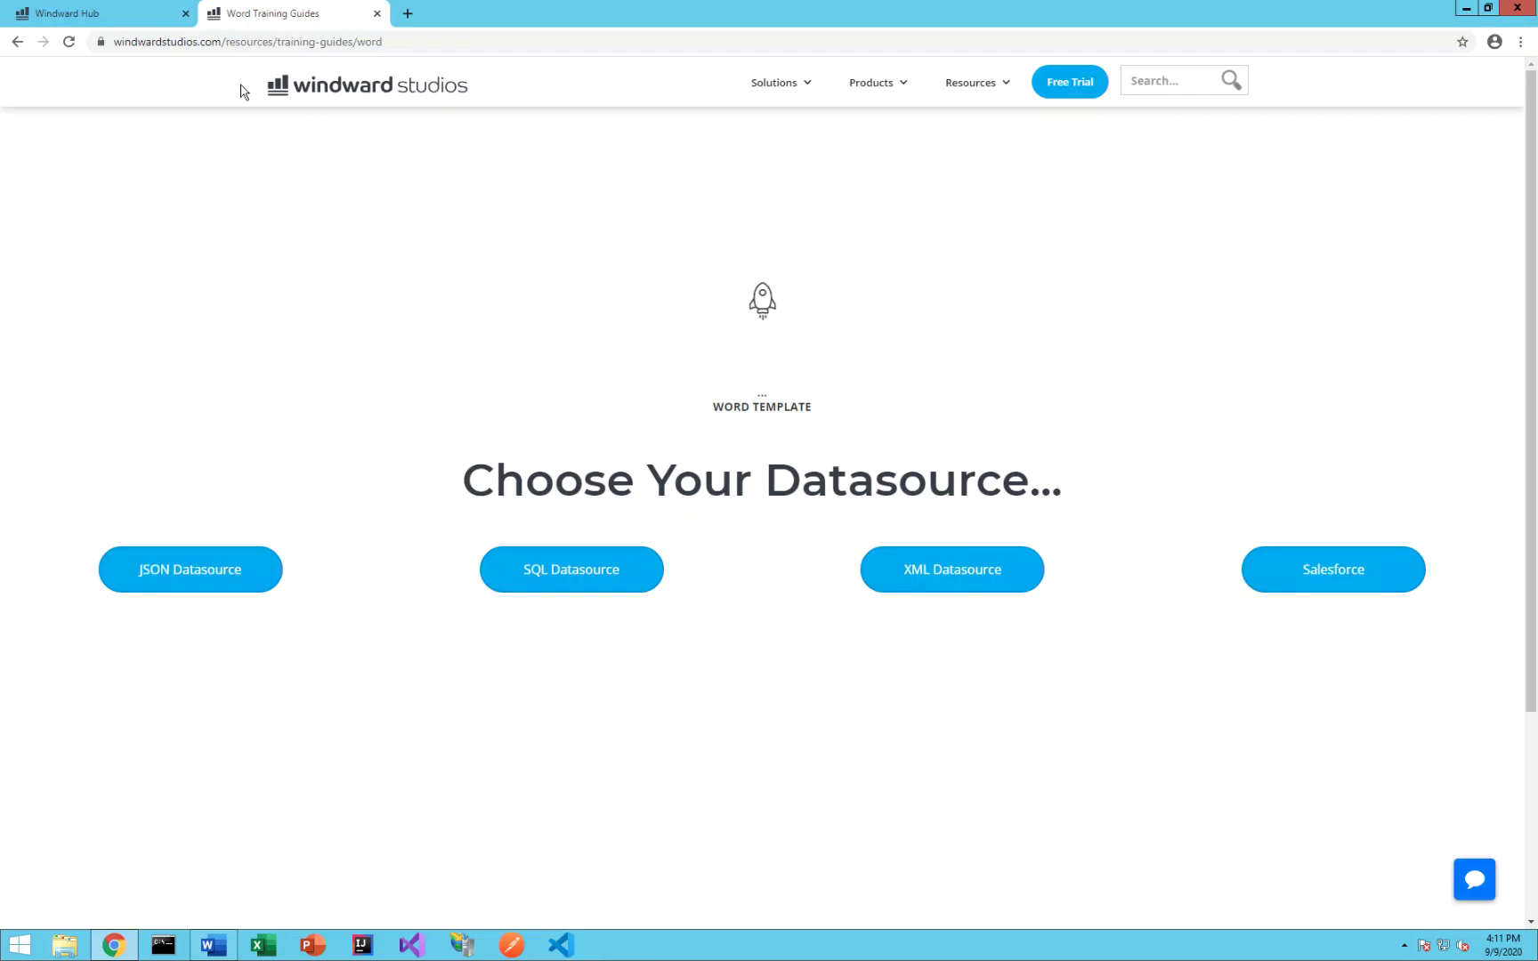
click(117, 12)
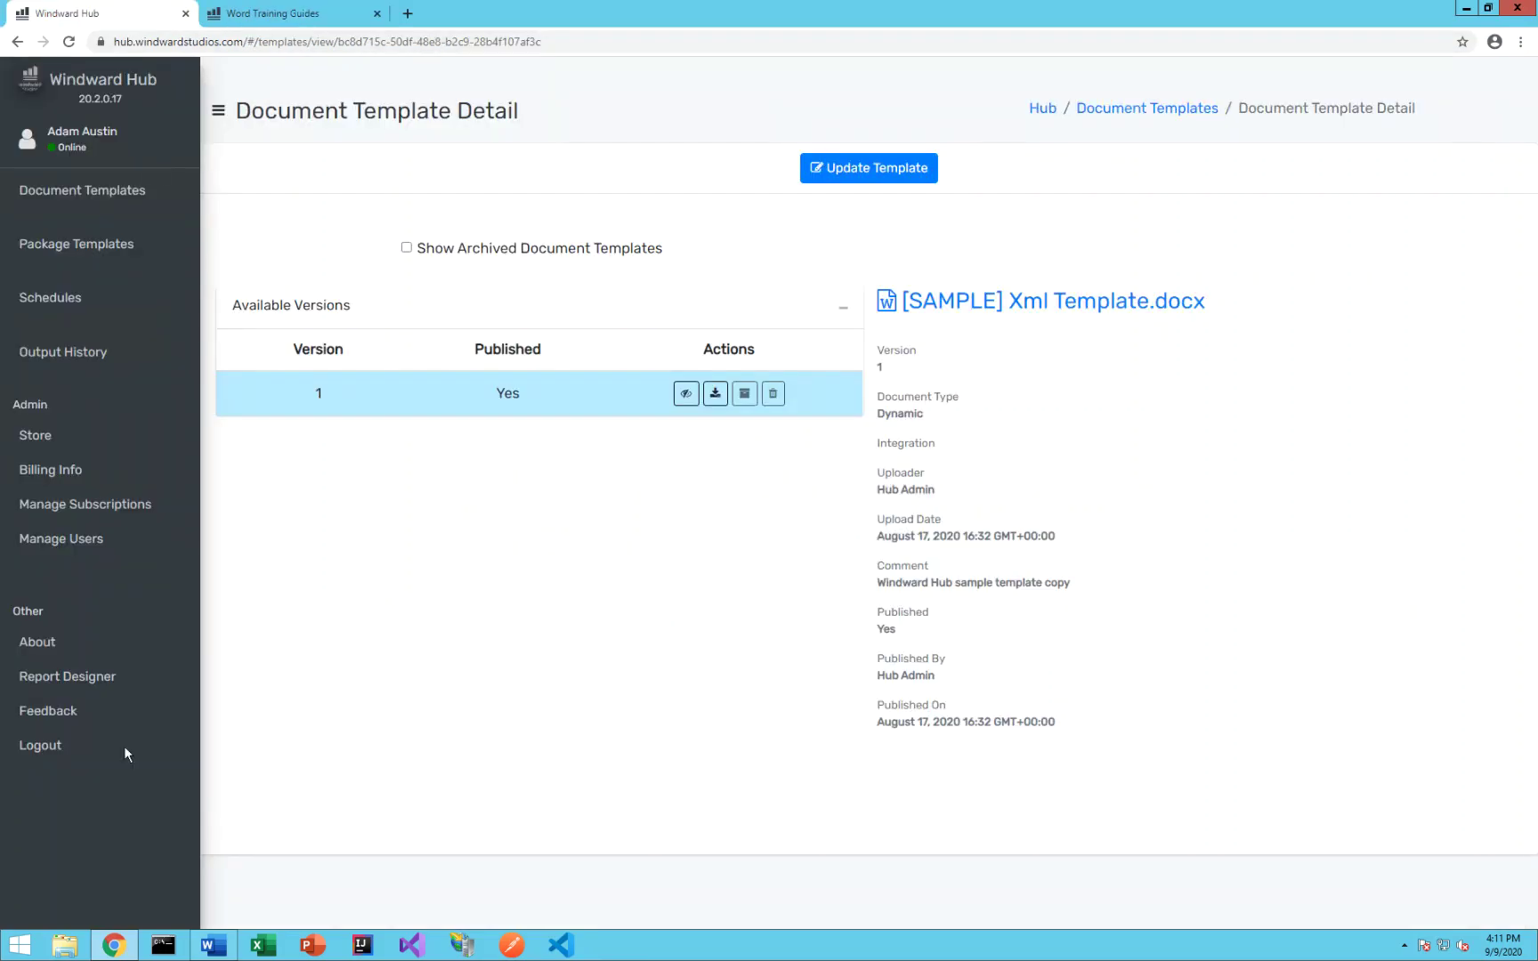
click(96, 679)
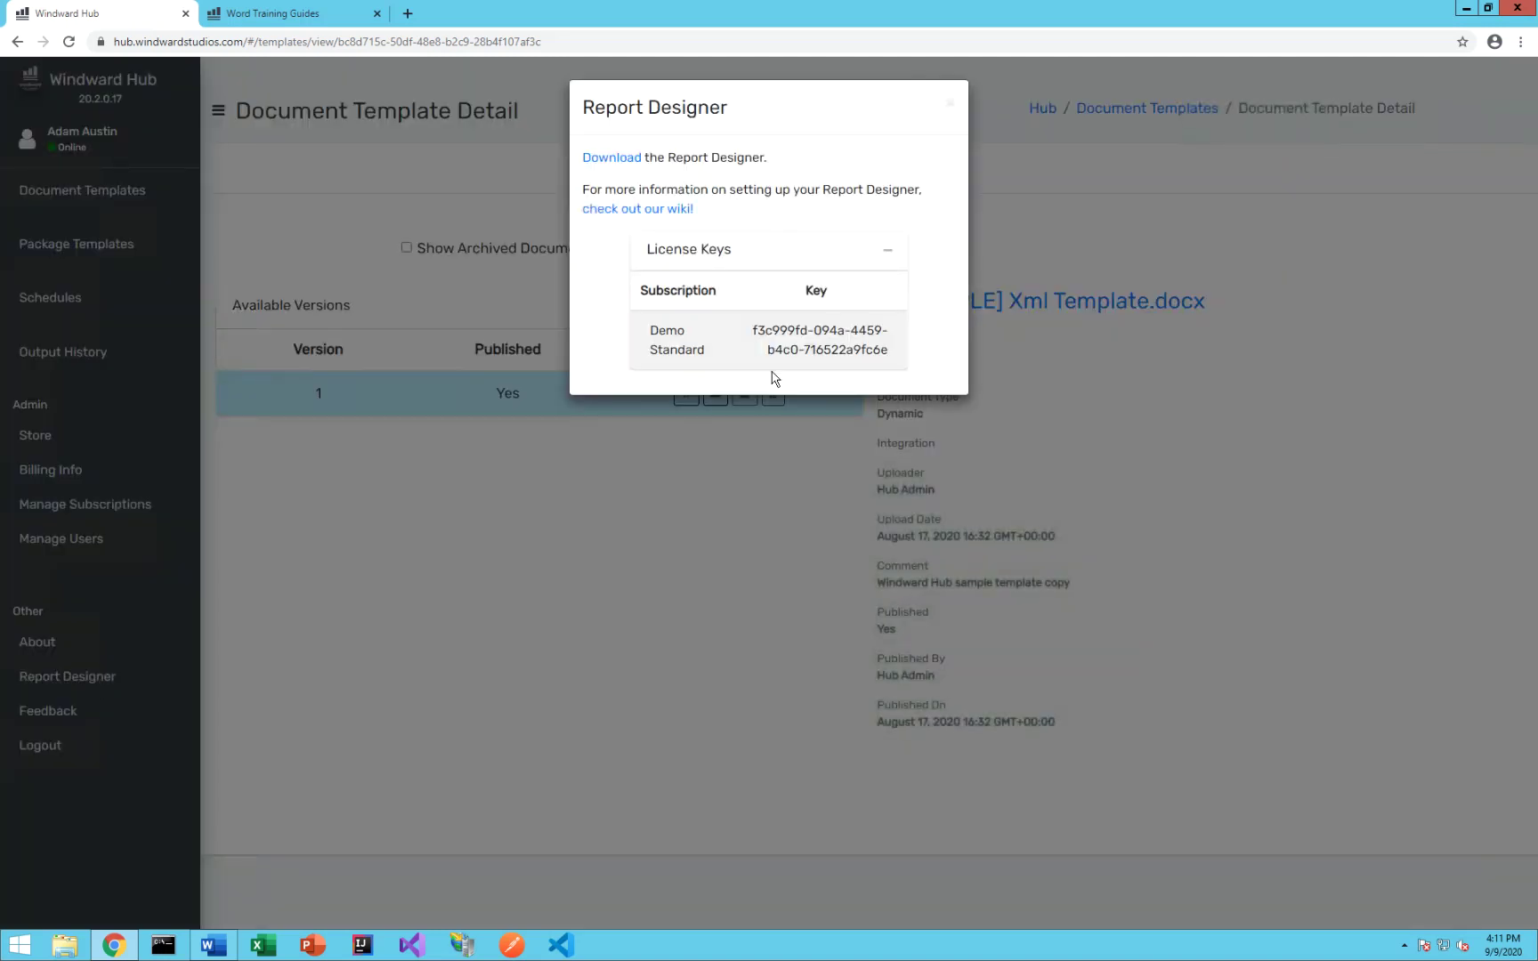